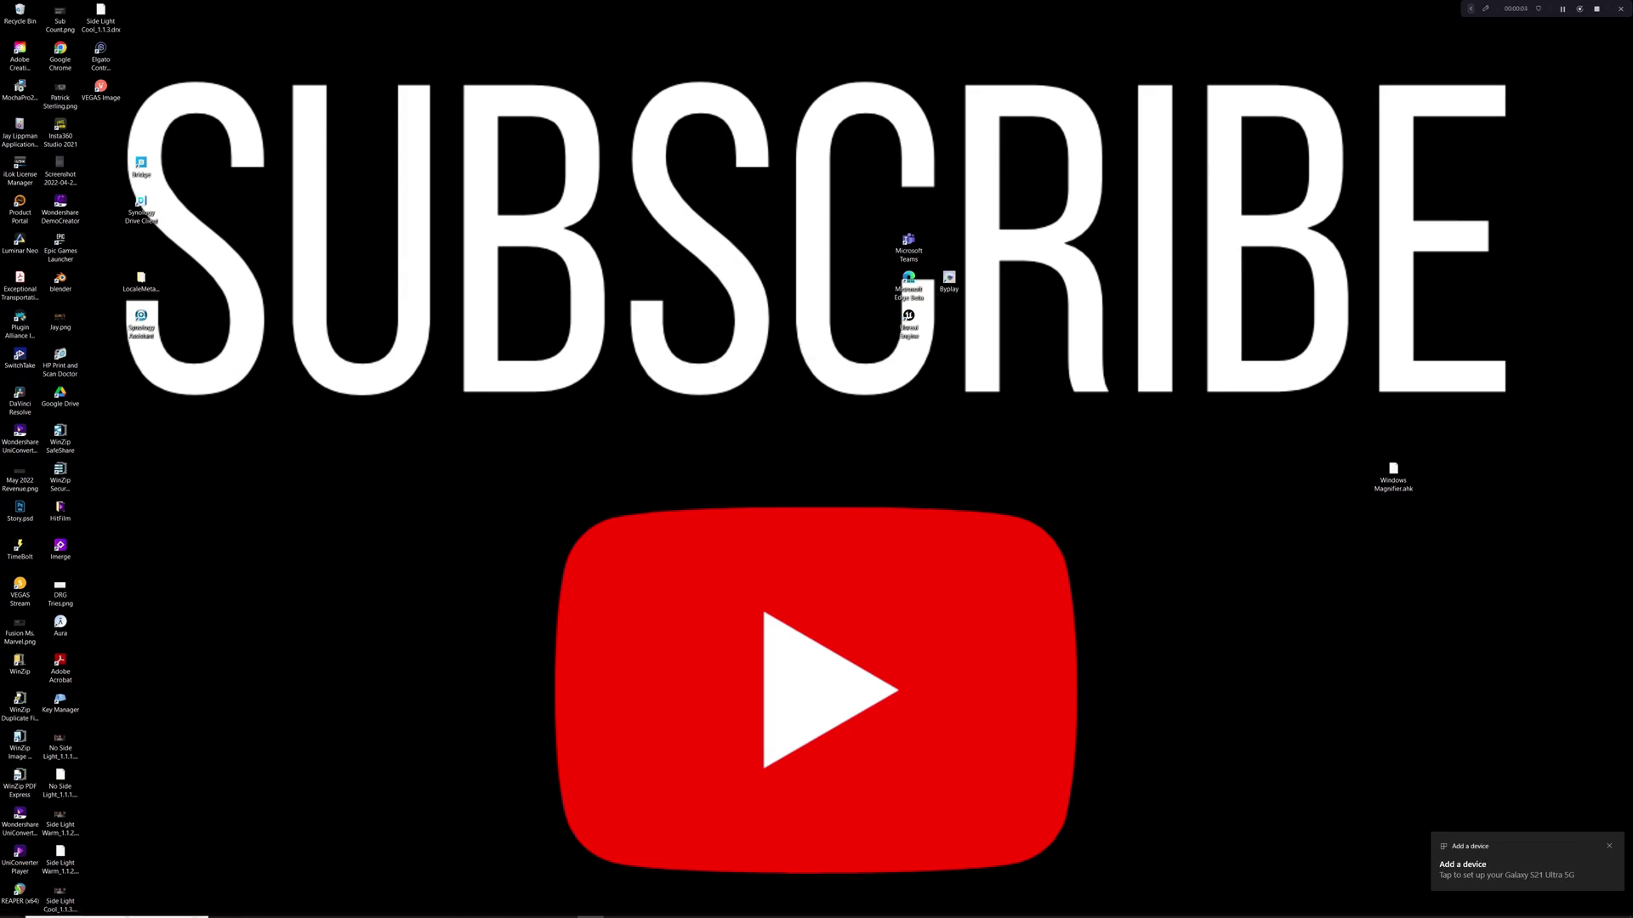
- Launch VEGAS Pro 20.0 by searching 'V' from the Windows Start menu
click(21, 911)
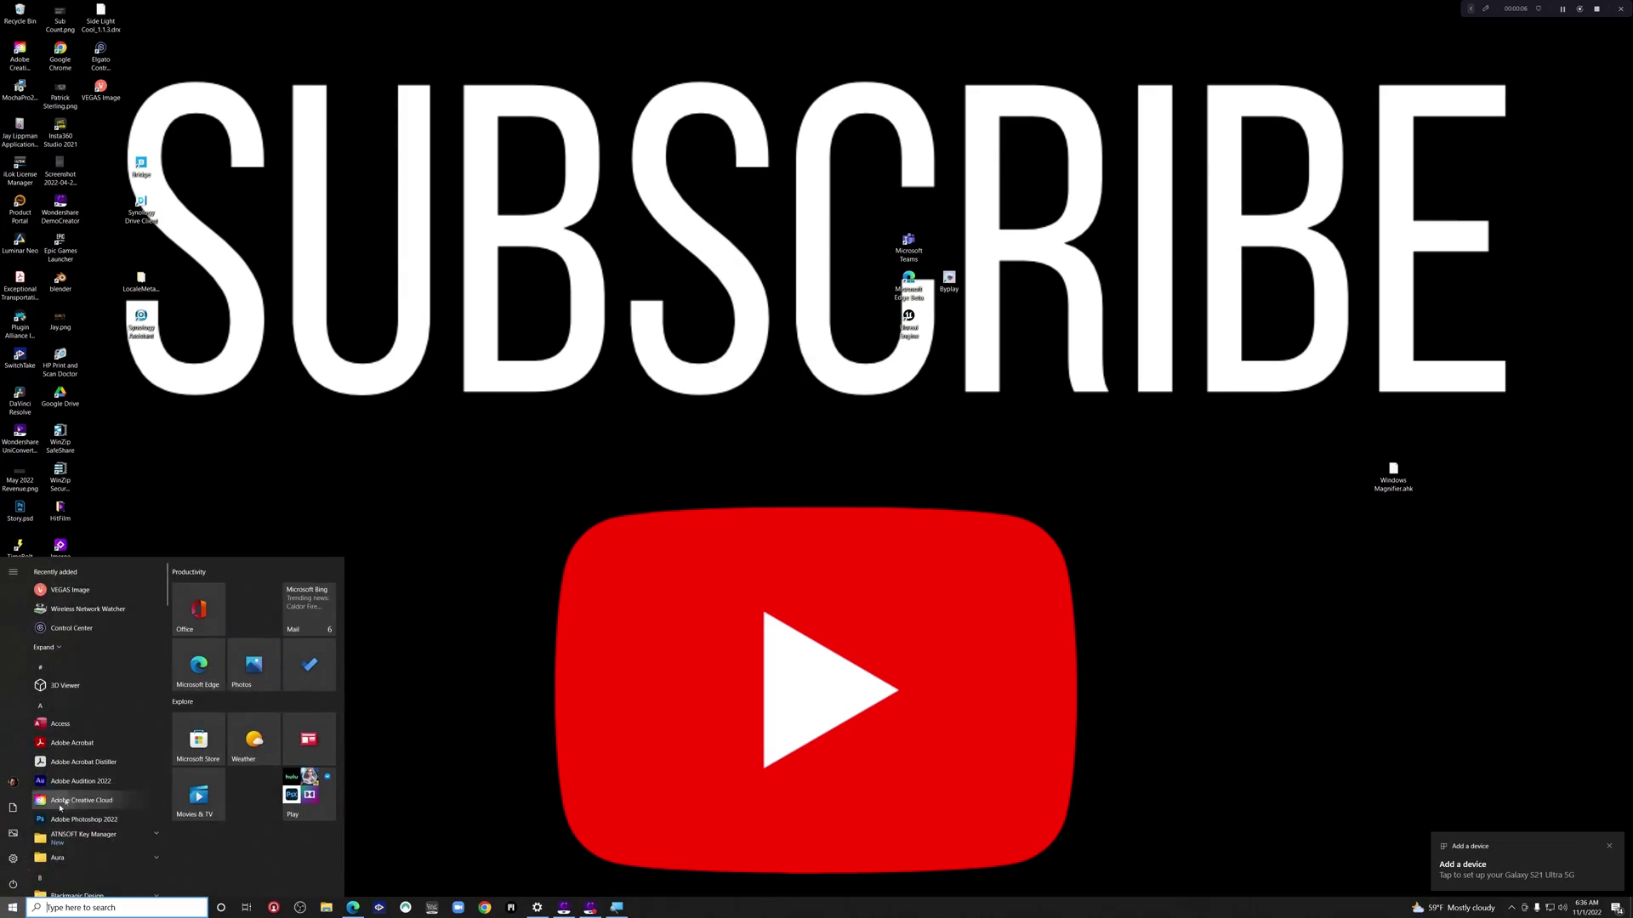
click(103, 909)
text(Vegas)
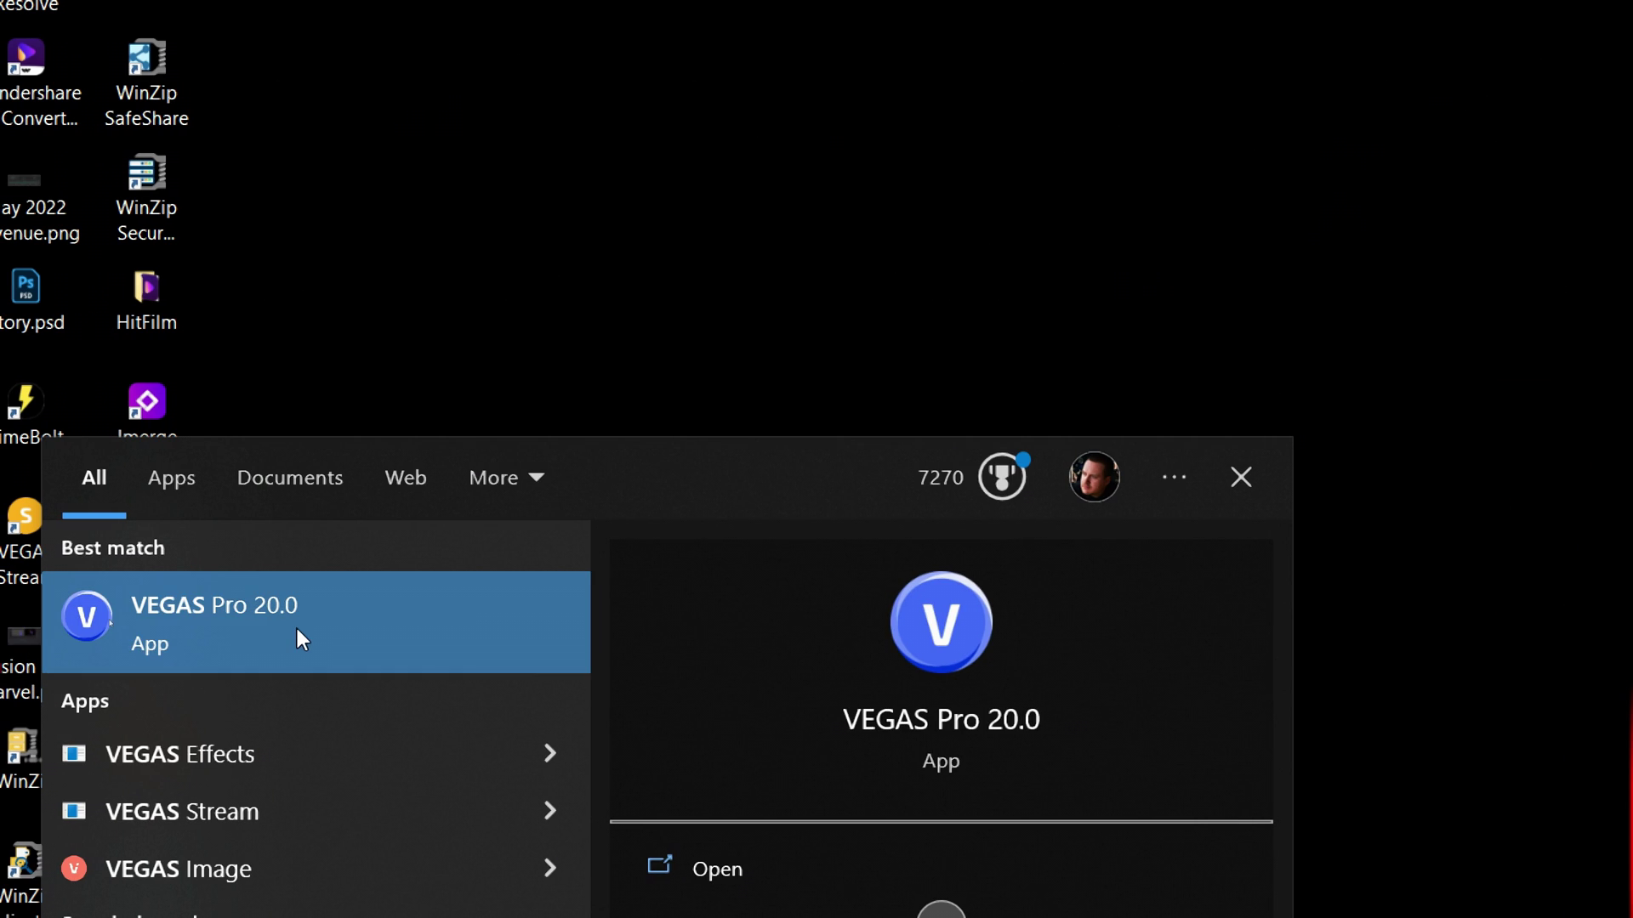
click(86, 621)
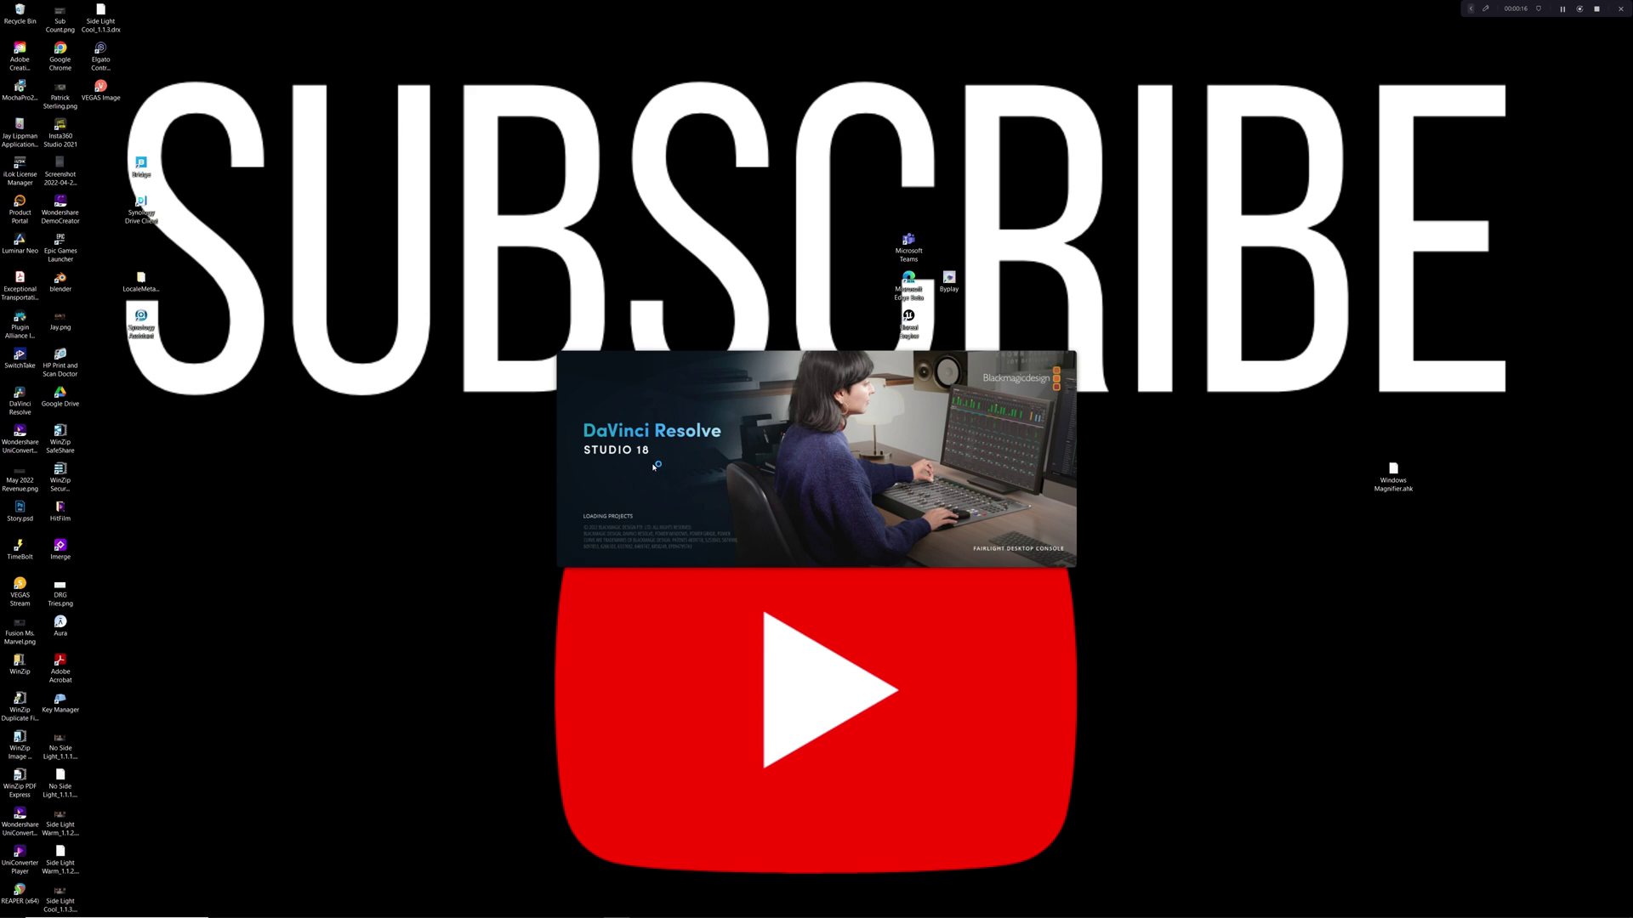
- Open the YouTube projects folder and scroll right through its contents
double_click(695, 374)
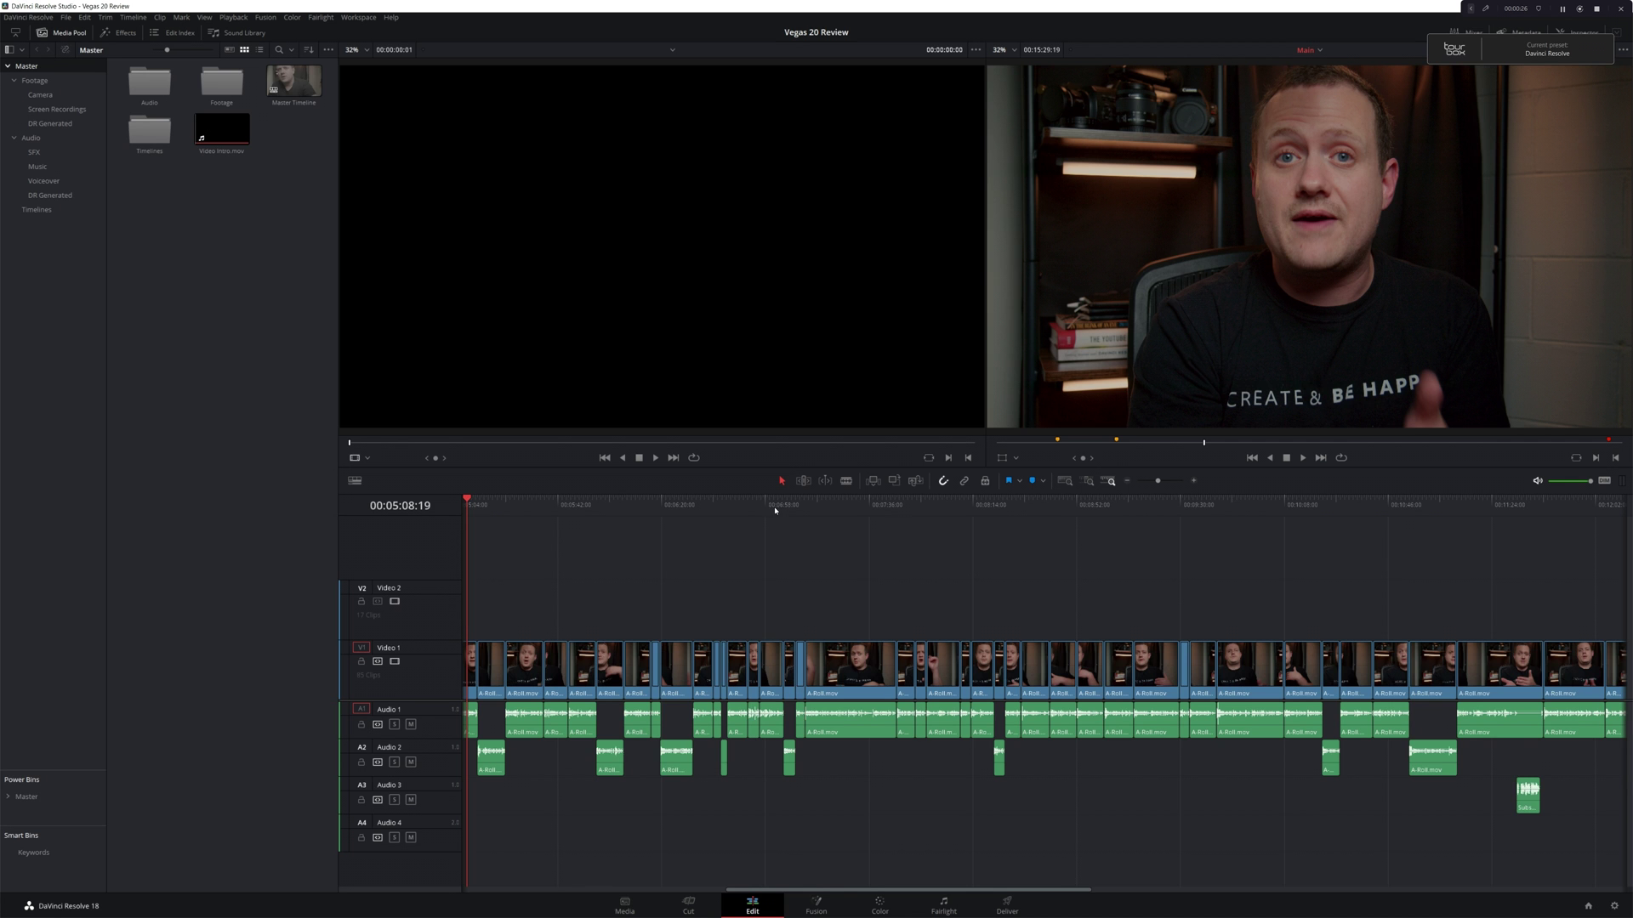
scroll(979, 602, right, 10)
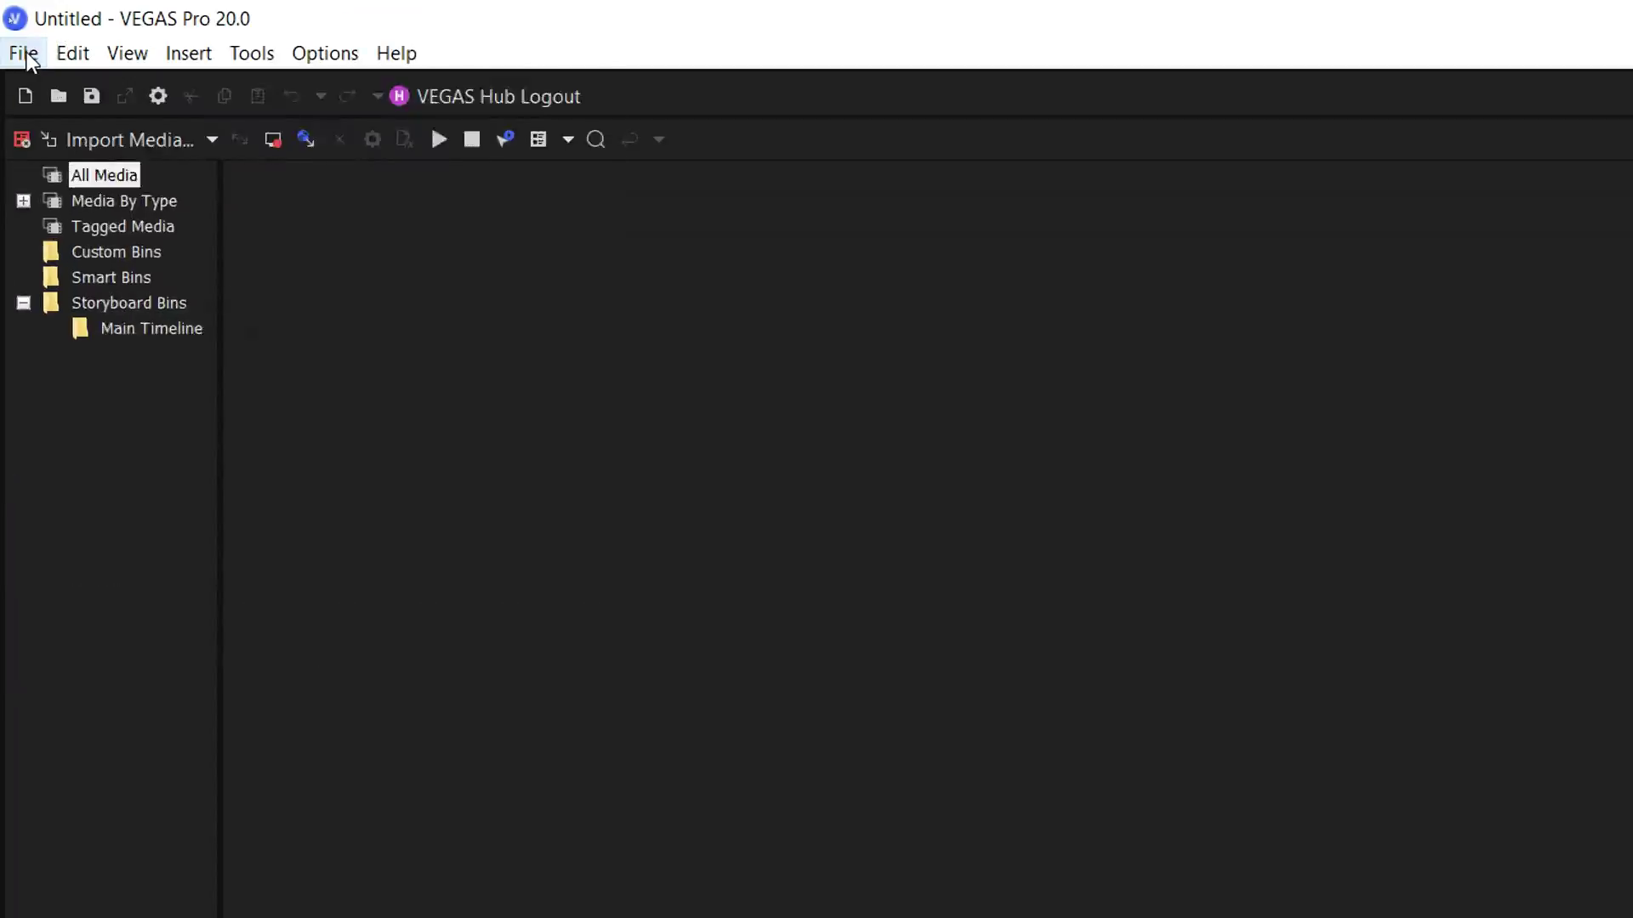
- Review the project's video and audio settings in File > Properties
click(8, 17)
click(19, 192)
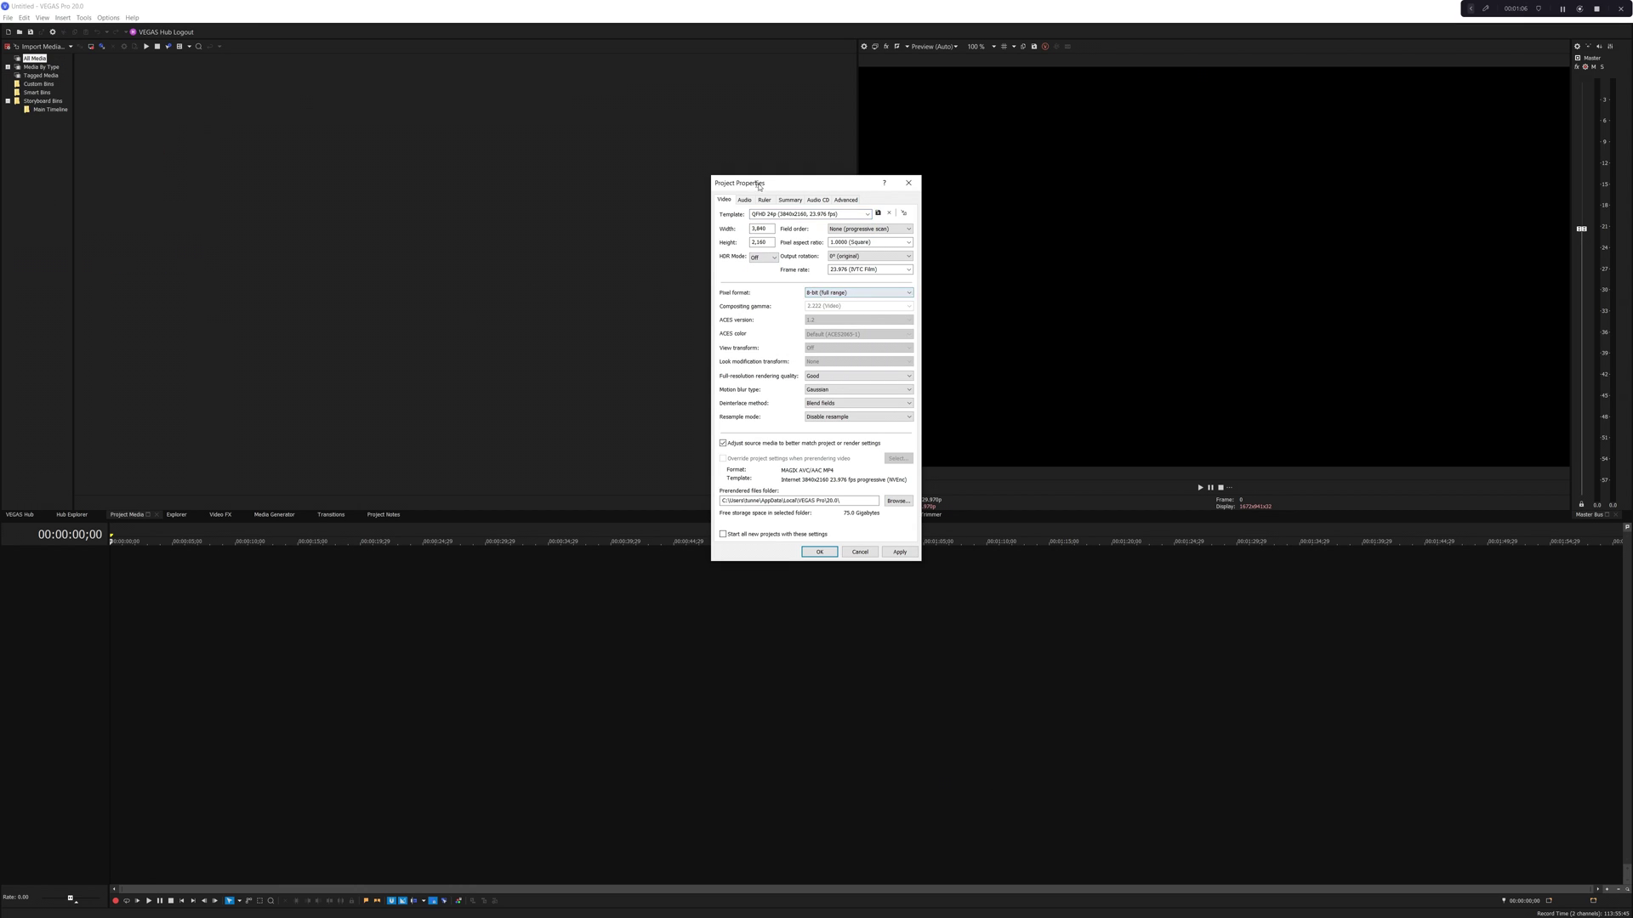
click(744, 200)
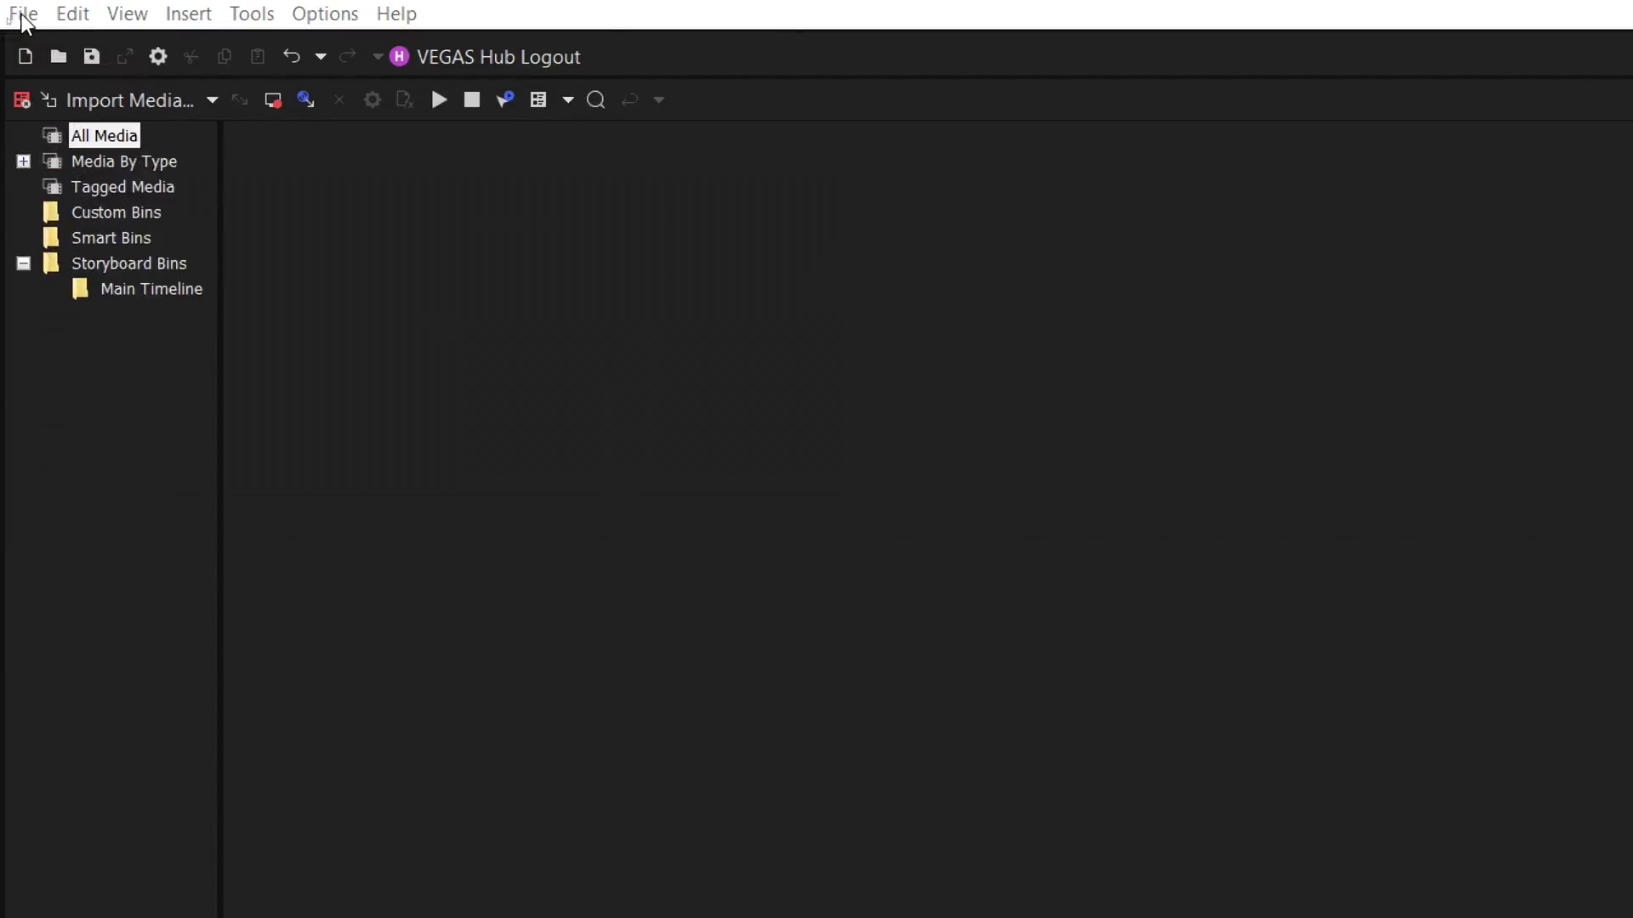
- Bring up the Import Media dialog from File > Import > Media
click(8, 17)
mouse_move(128, 349)
click(729, 349)
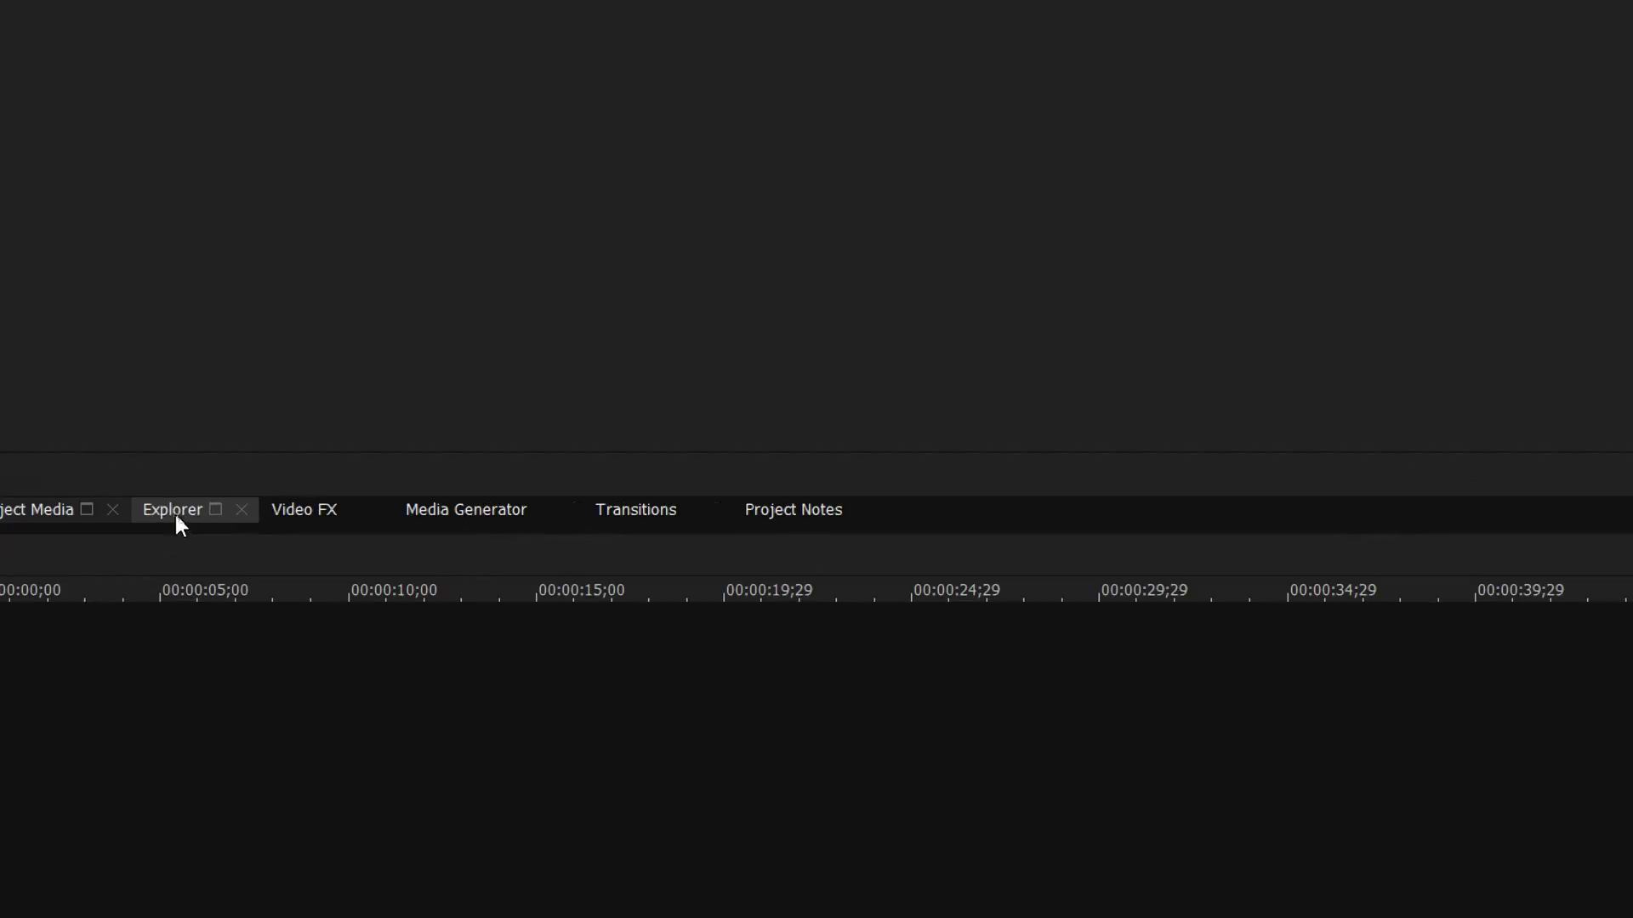
click(177, 516)
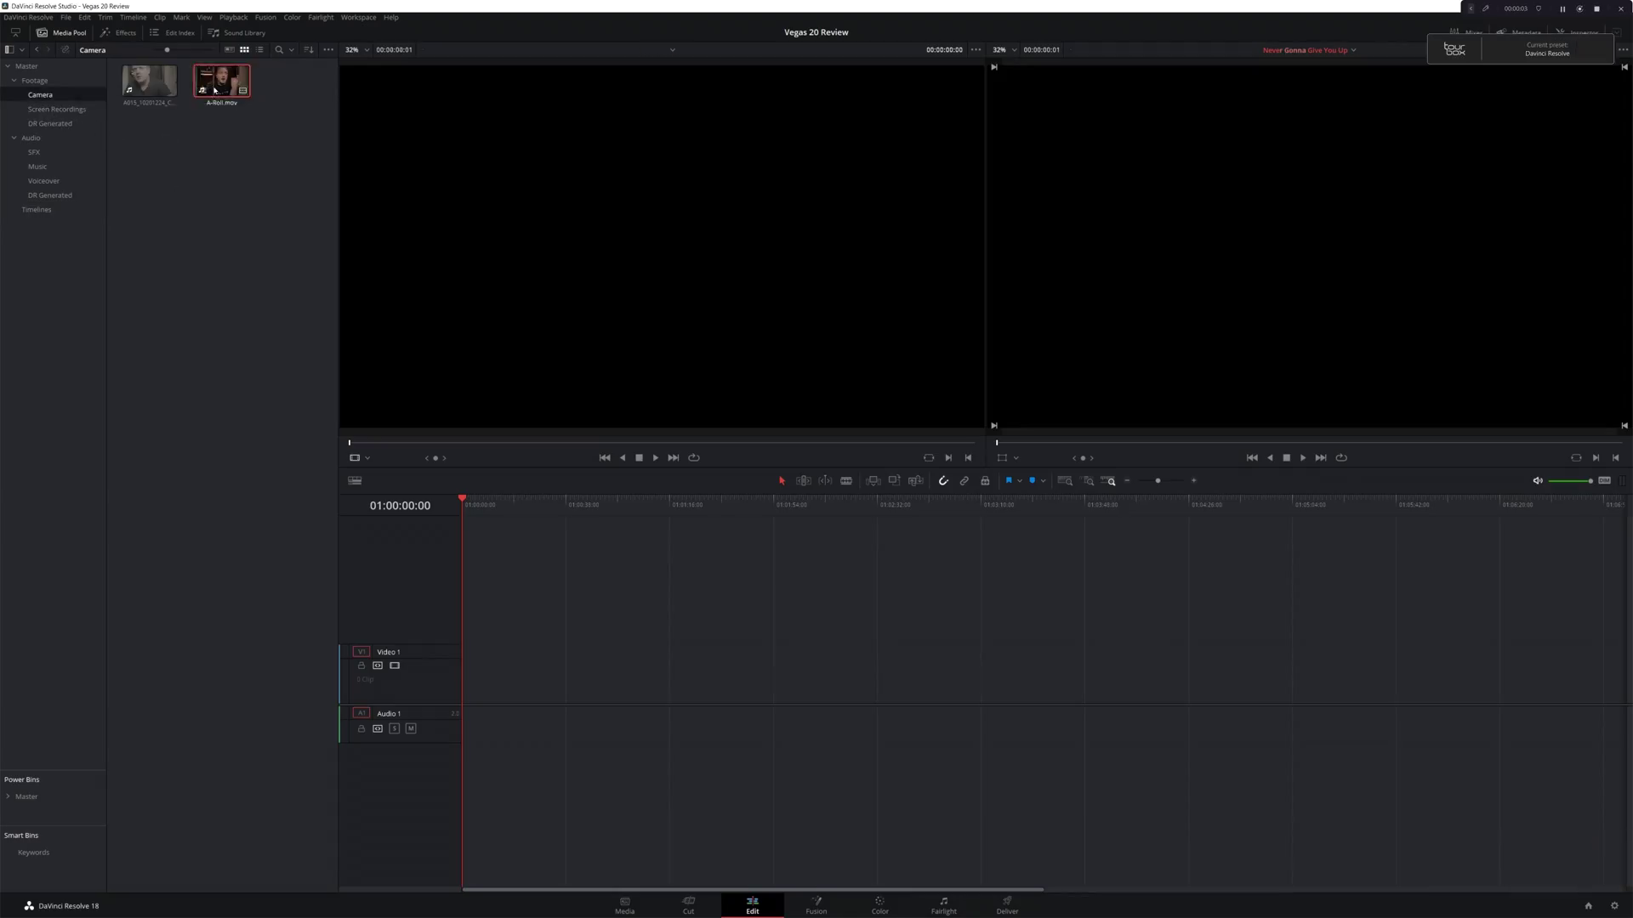
- Load A-Roll.mov into the source viewer and drop it onto the timeline
double_click(215, 89)
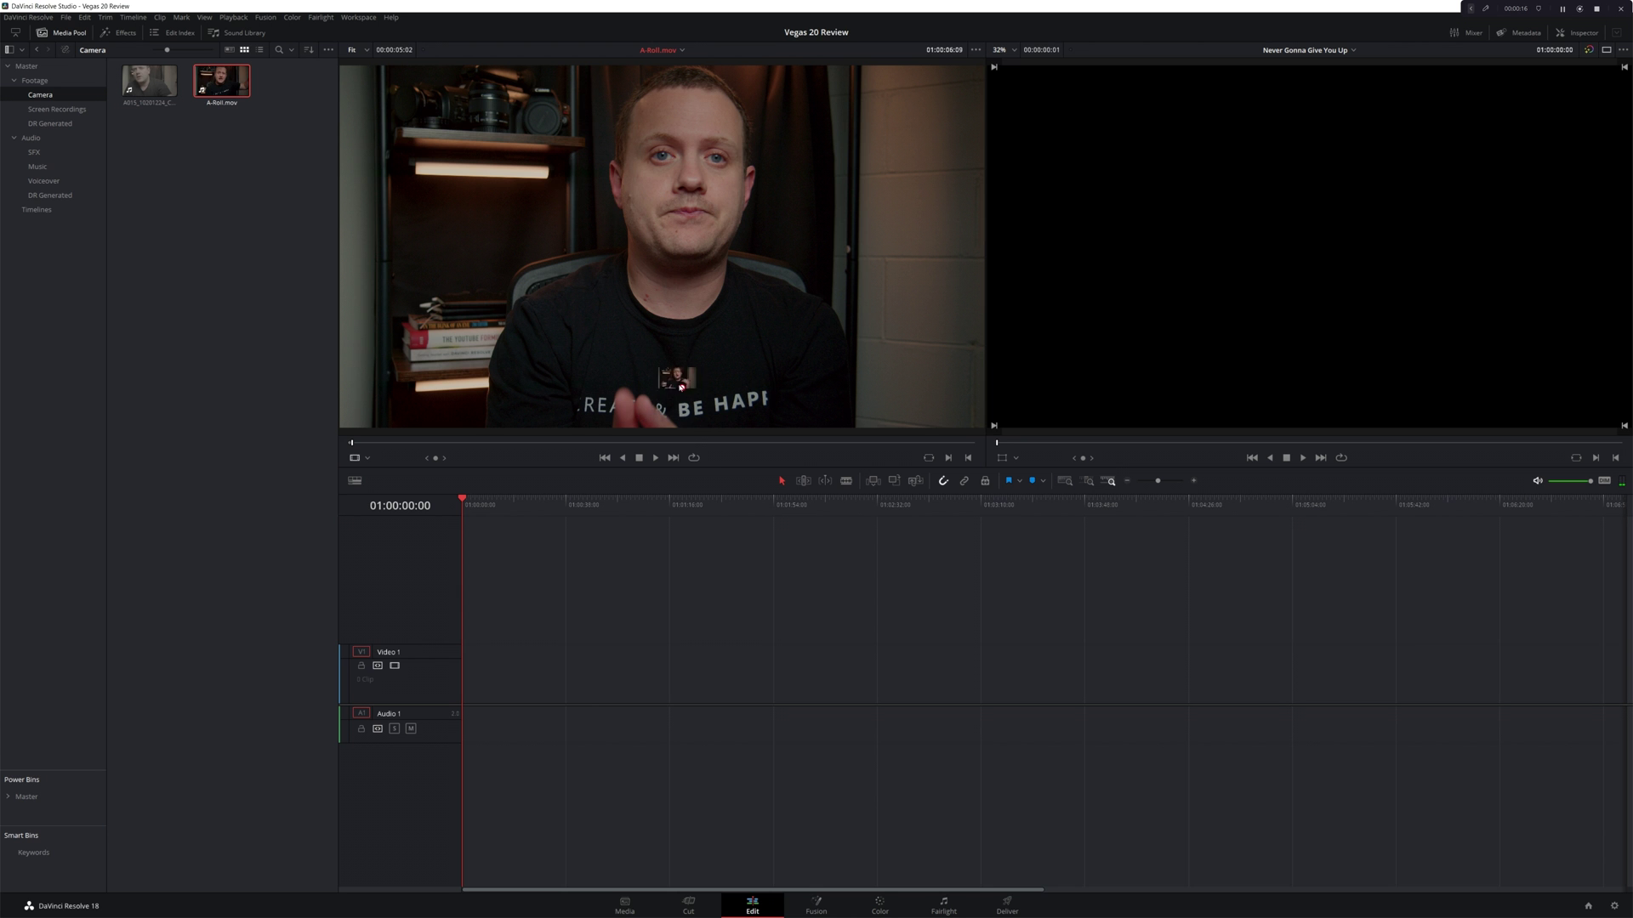
drag(481, 705, 482, 705)
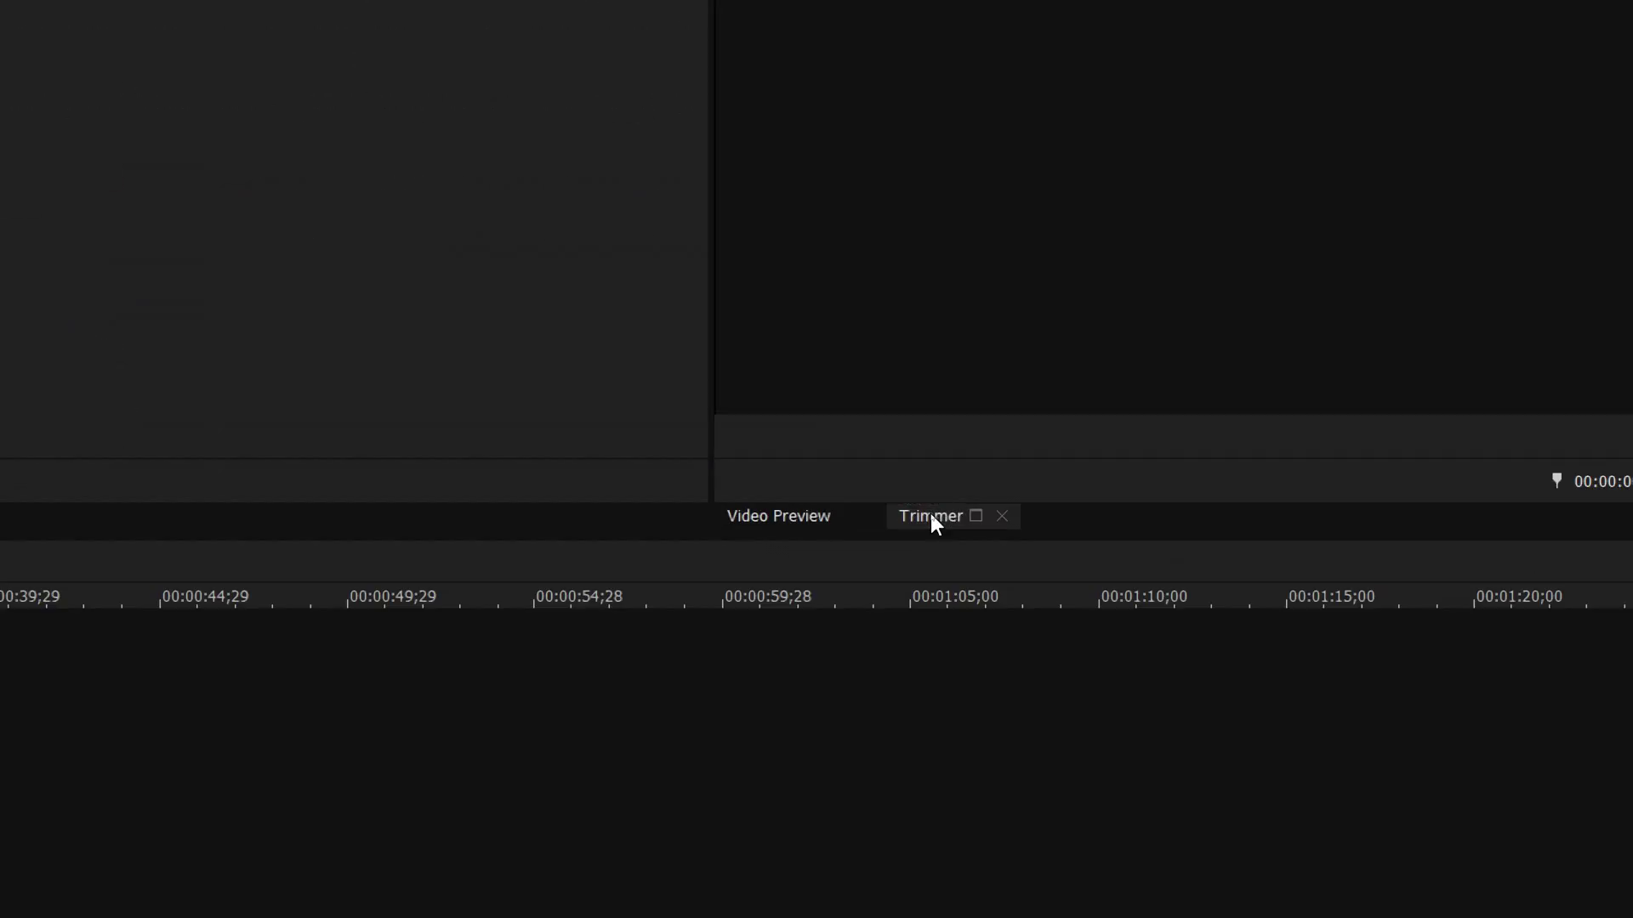
- Preview C0318.MP4 in the Trimmer, mark a section, and add it to the timeline
double_click(297, 82)
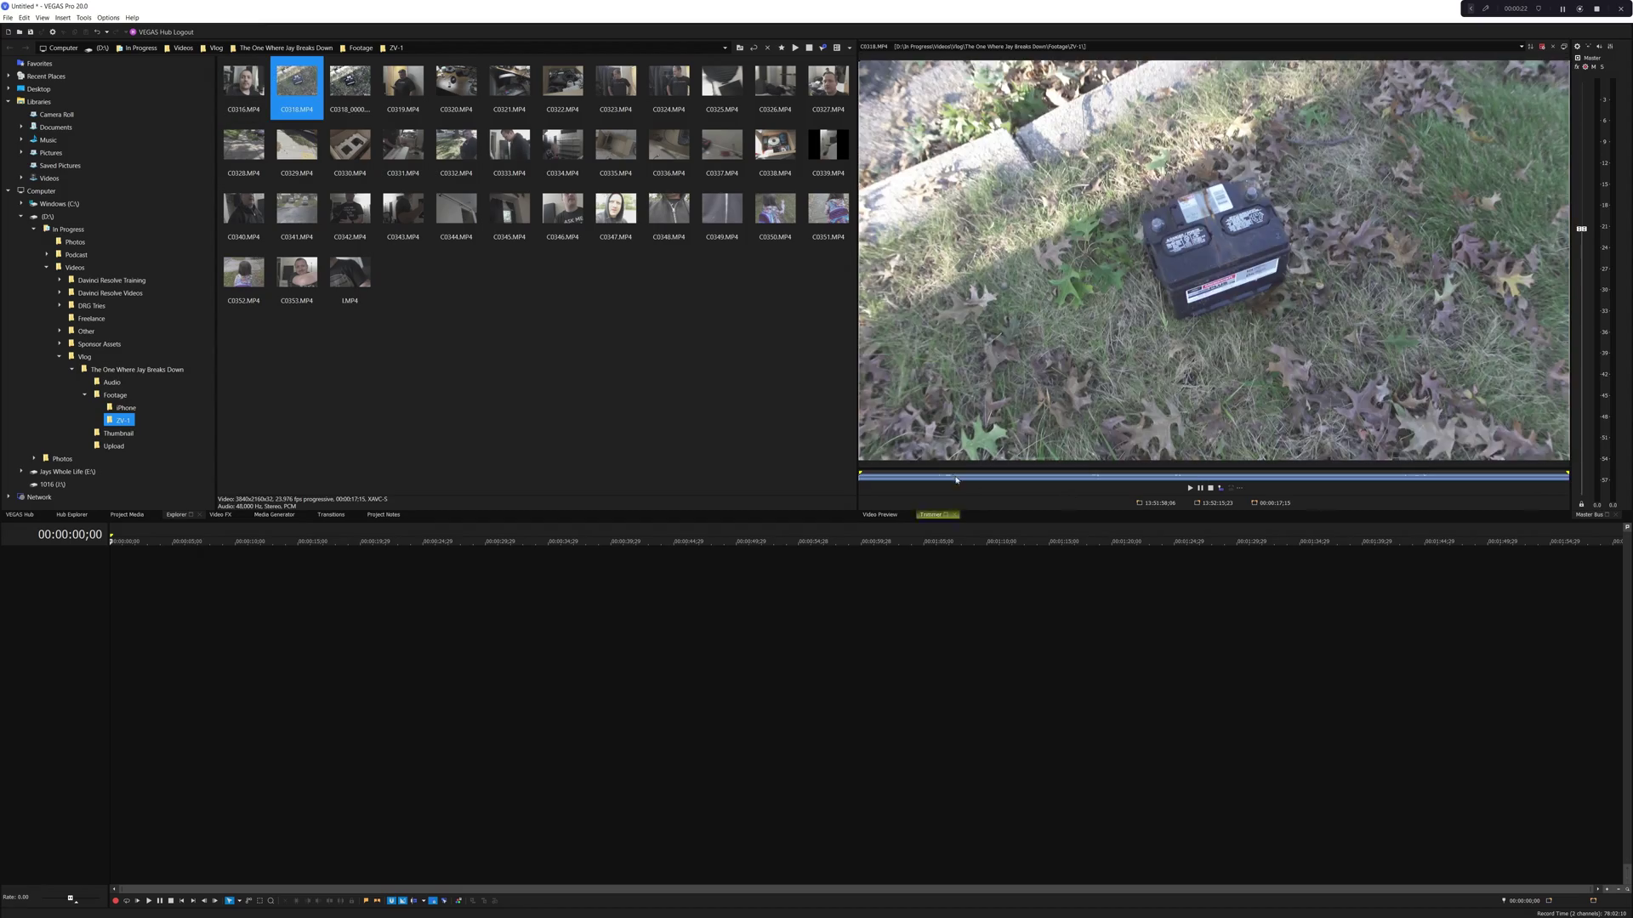
key(space)
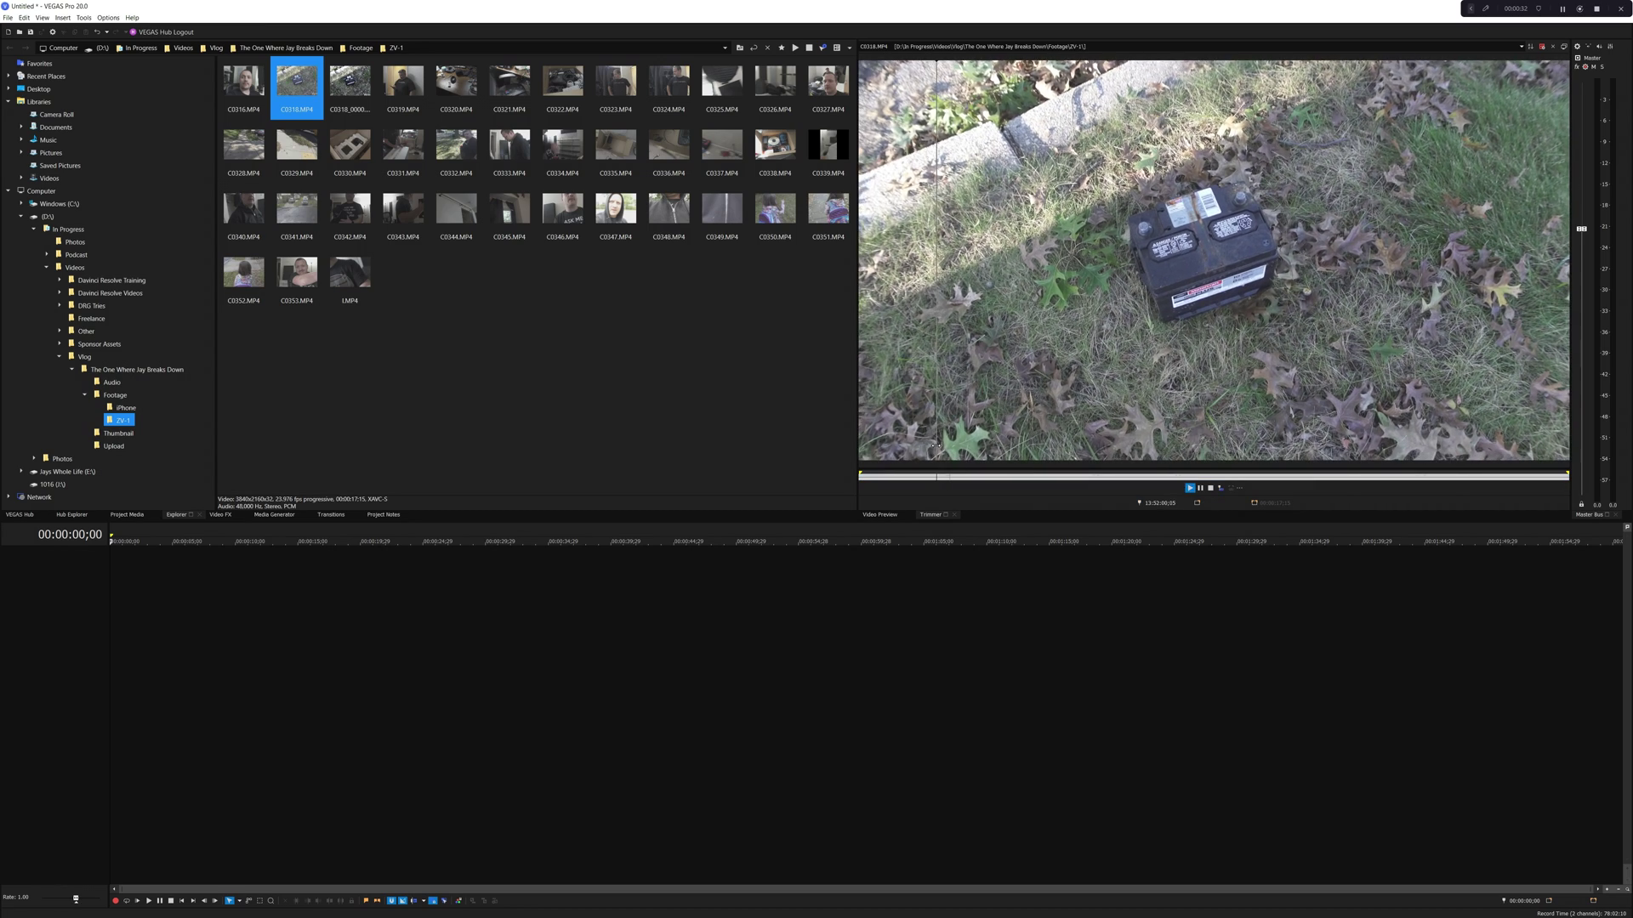
key(space)
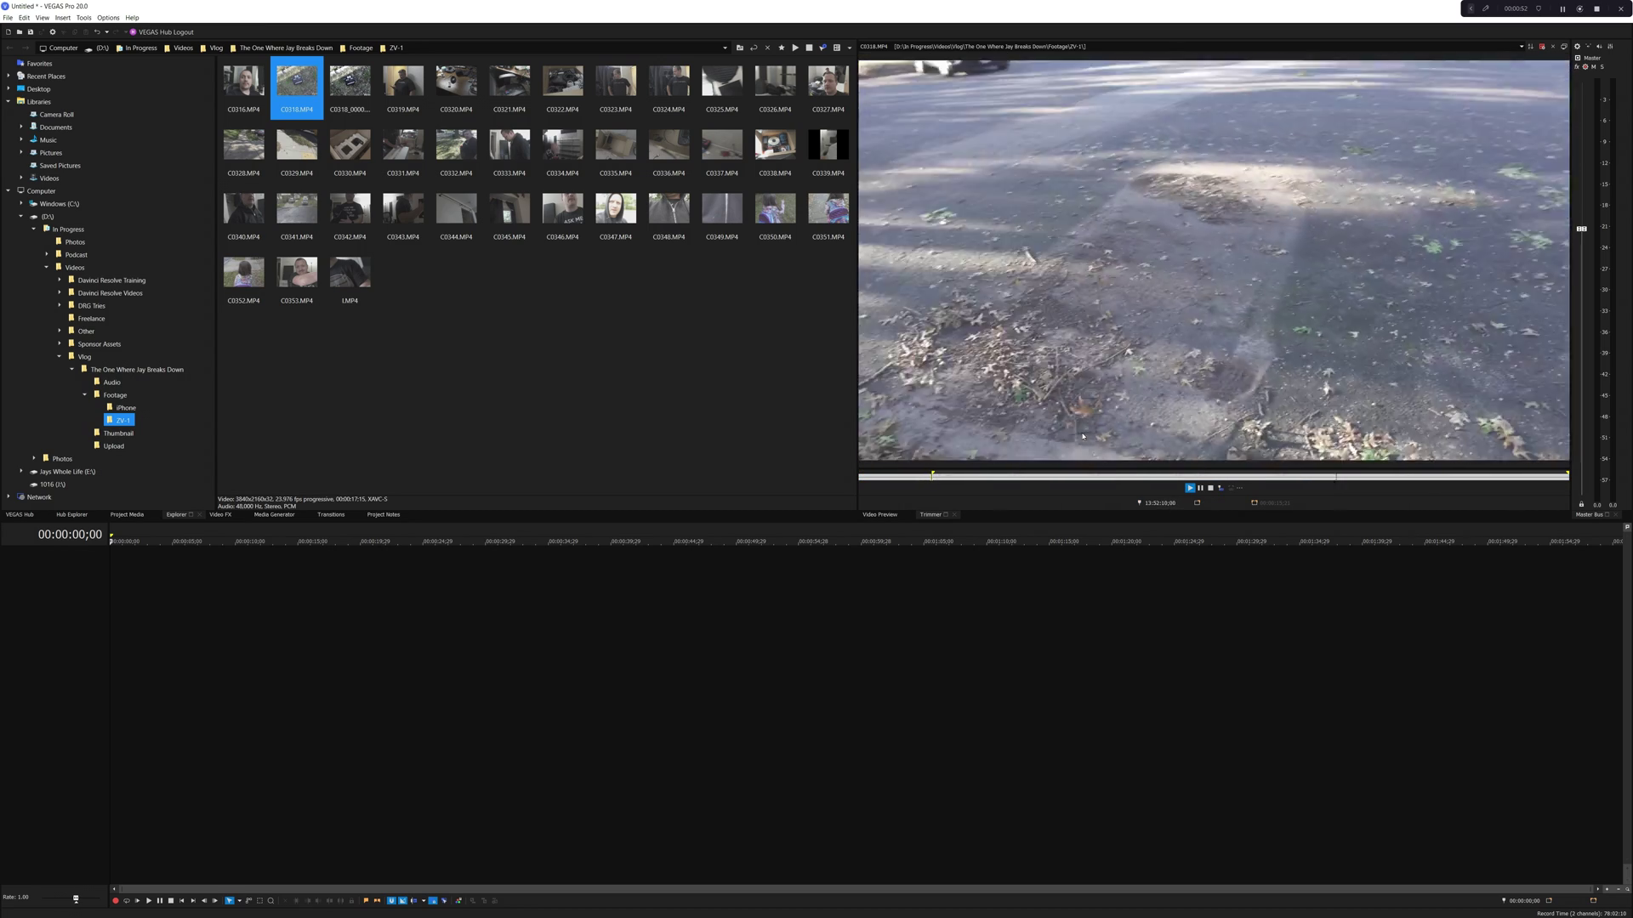
click(1465, 439)
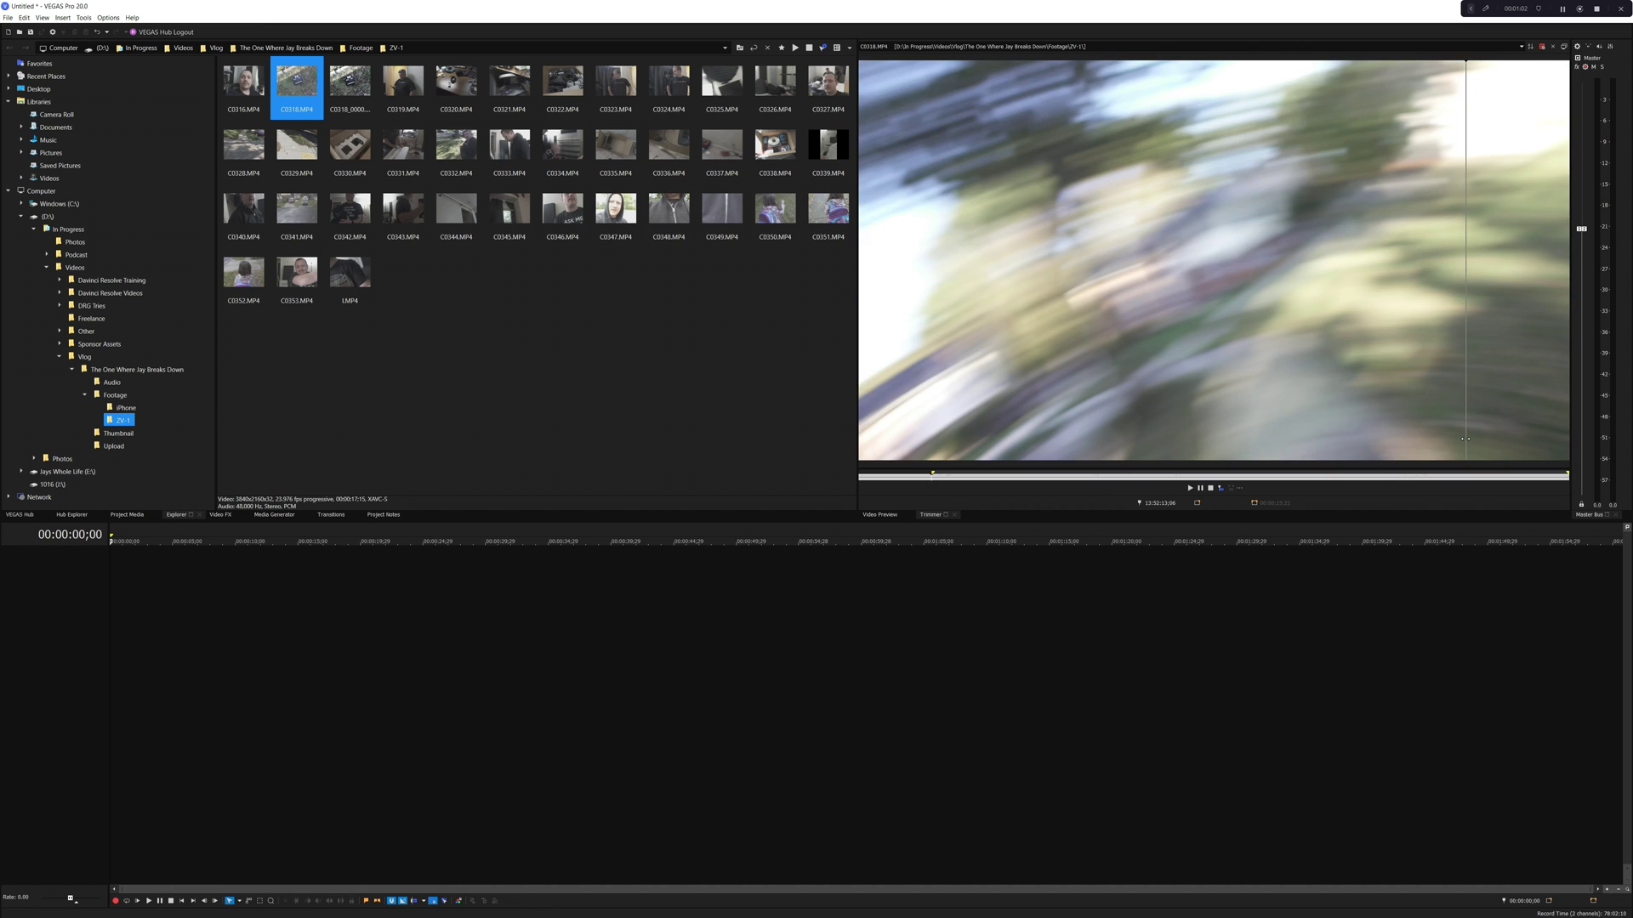
drag(1464, 439, 932, 451)
key(a)
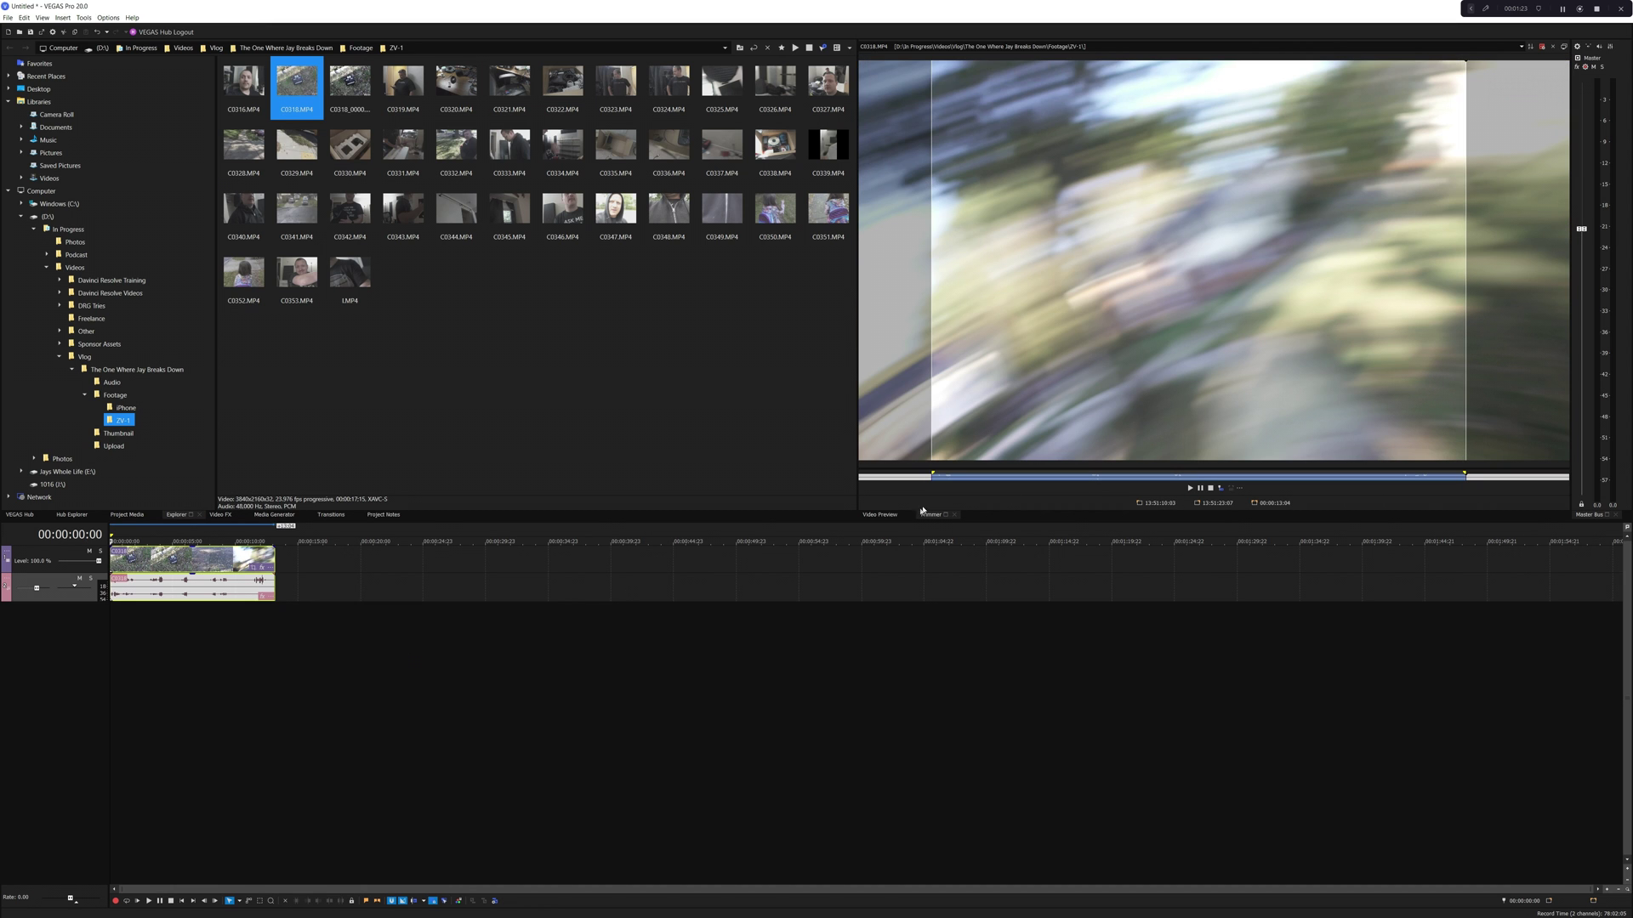
- Dock the Trimmer beside the clip thumbnails and widen its pane
click(876, 515)
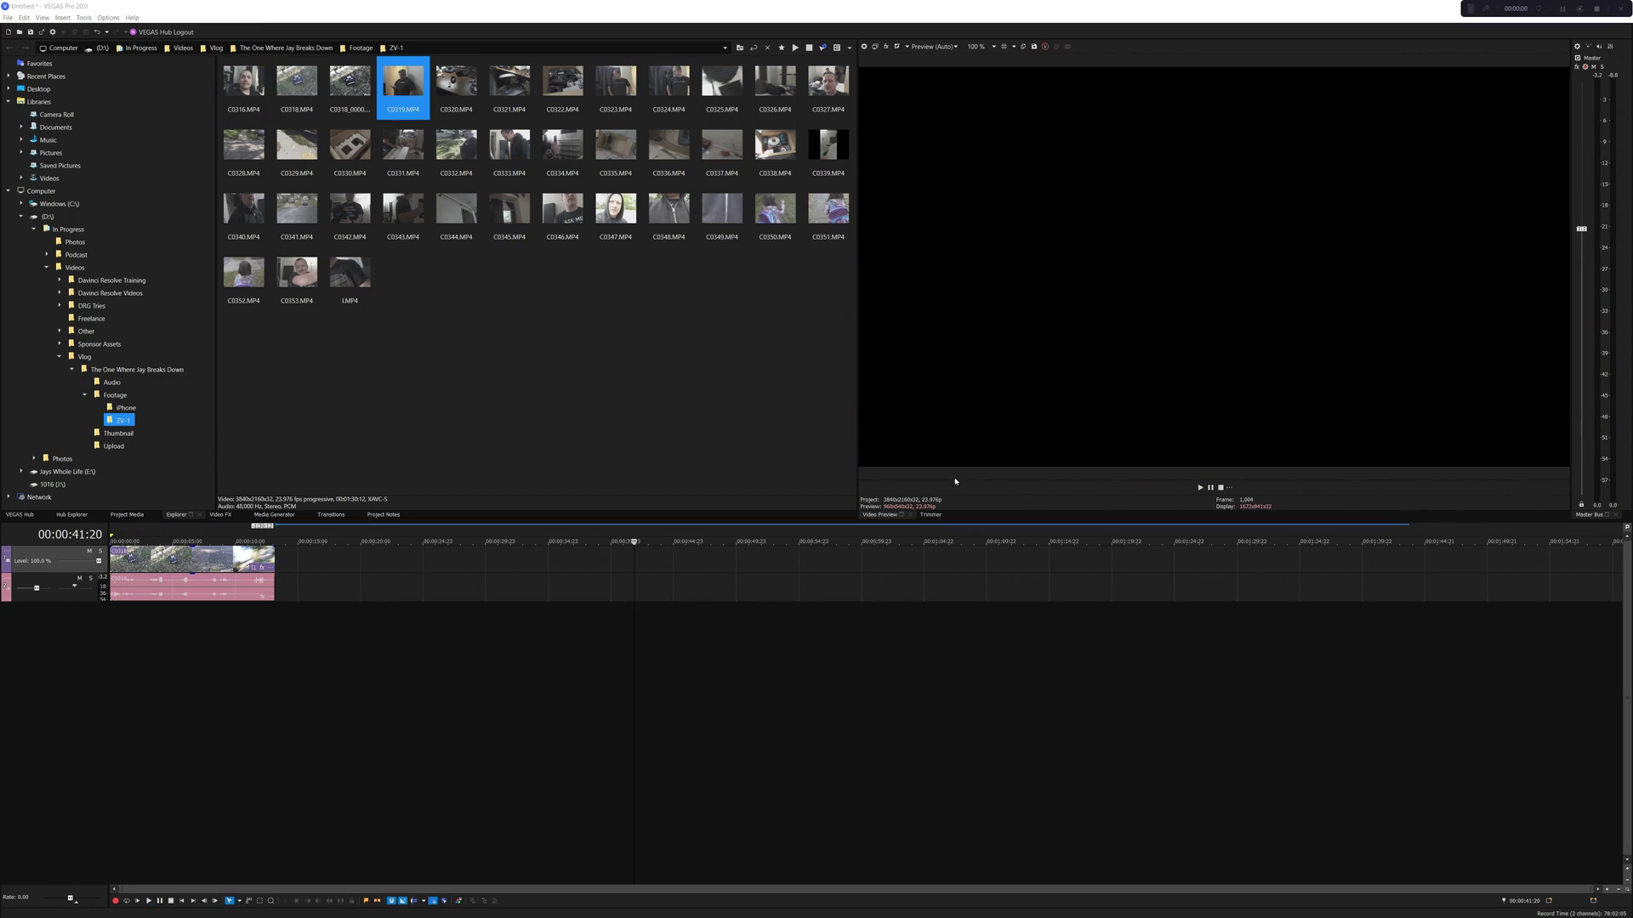
drag(933, 517, 584, 51)
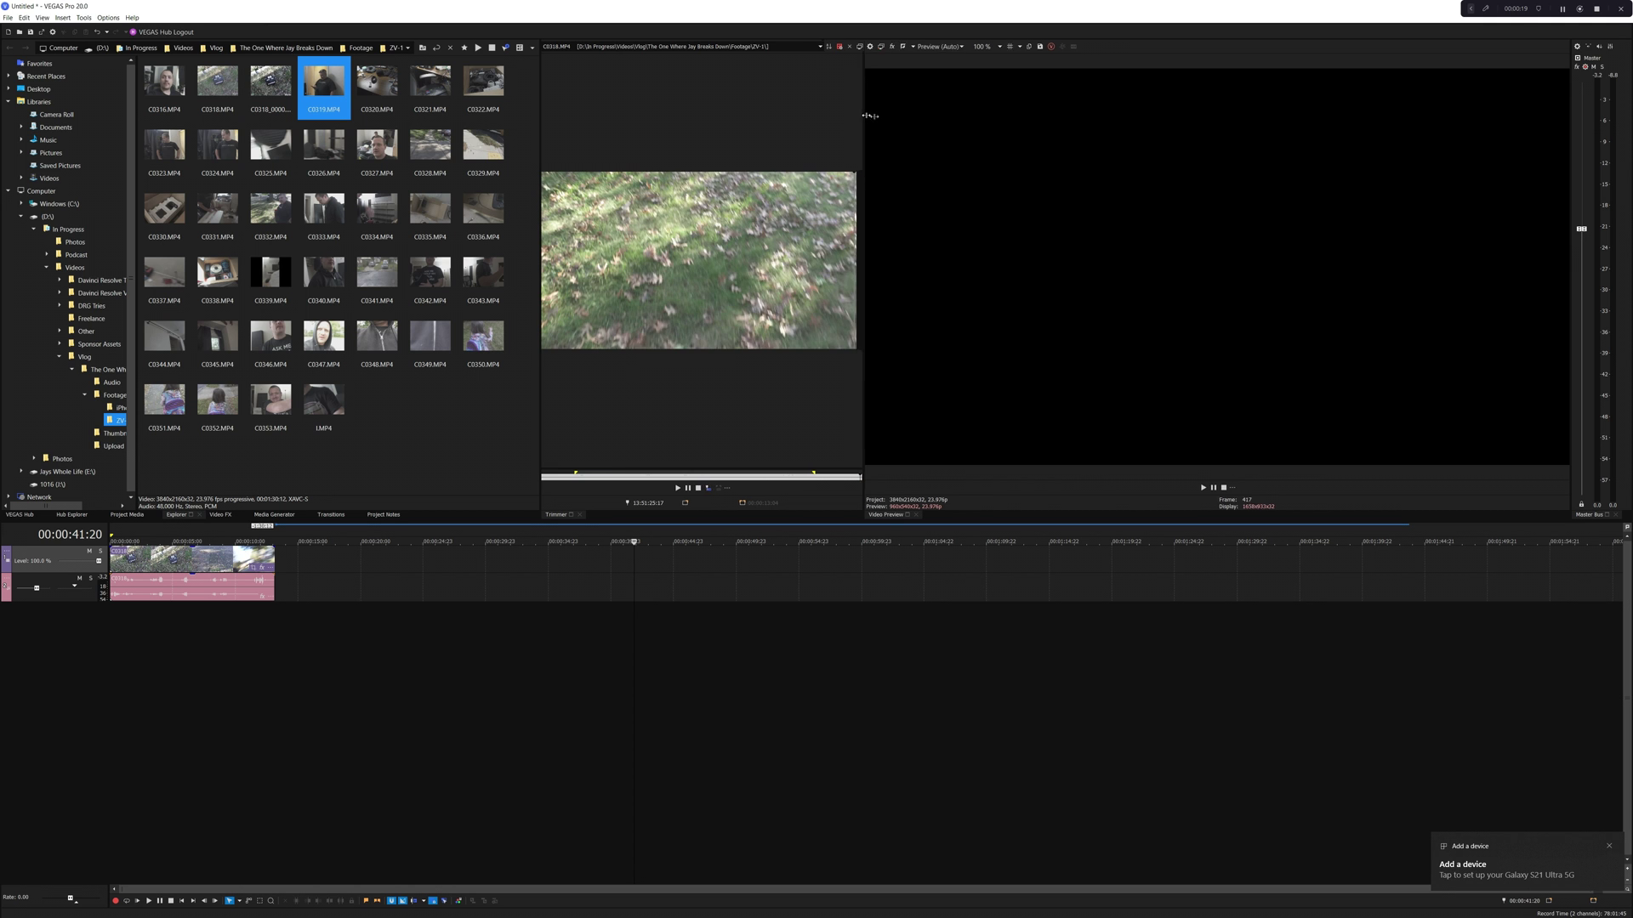
drag(866, 115, 1078, 144)
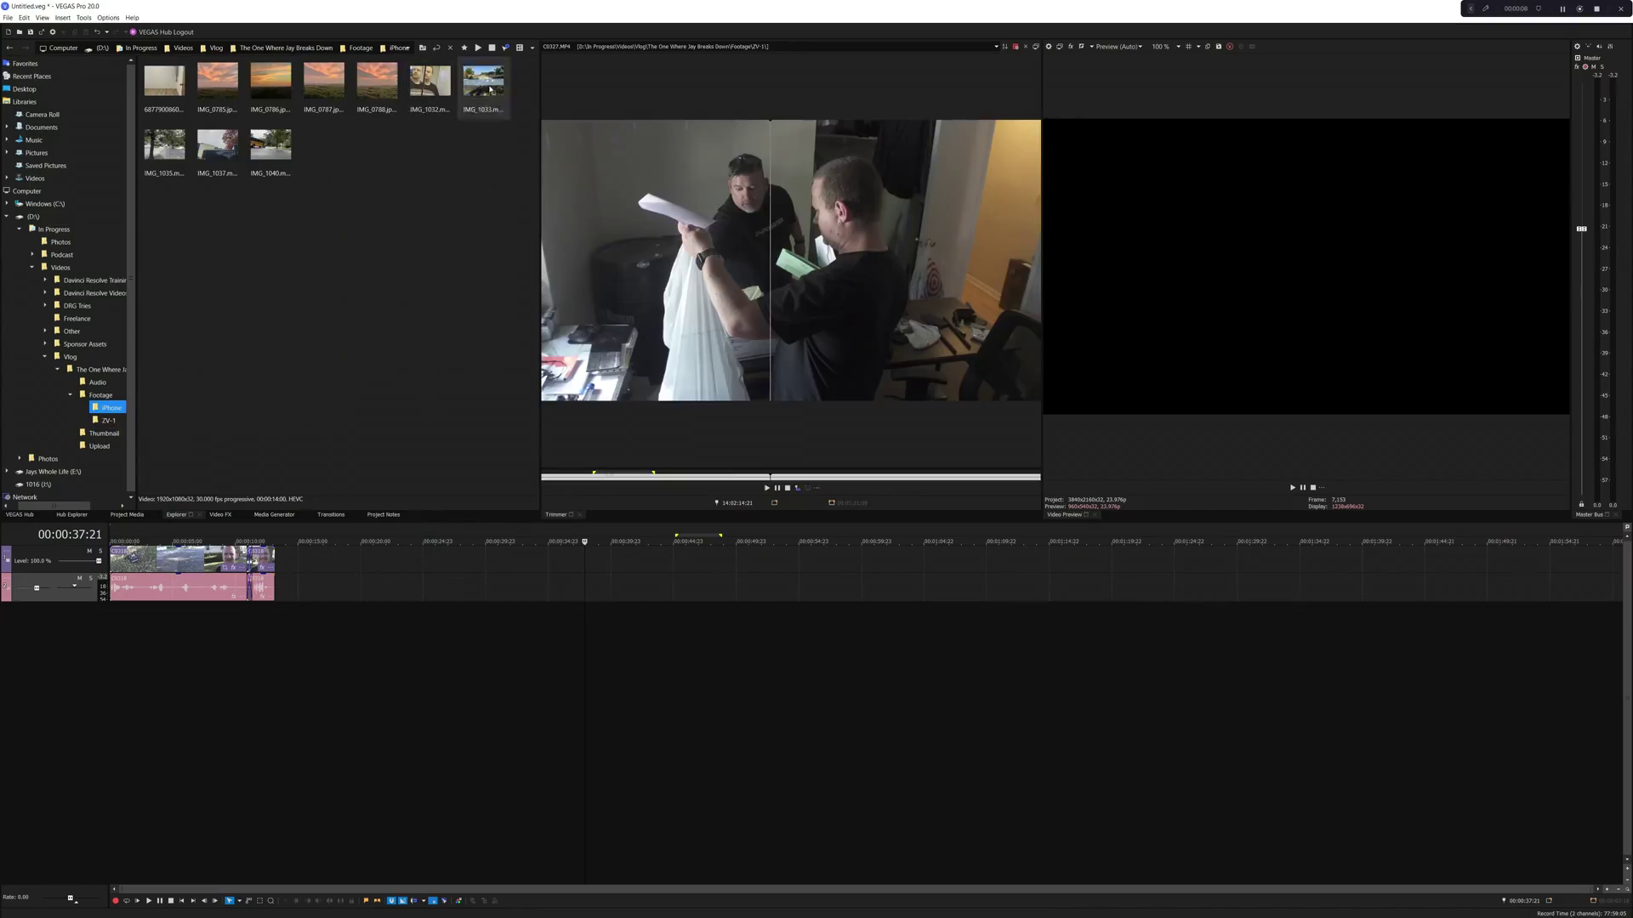
- Show the ZV-1 folder clips, play back the timeline, and append another trimmed clip
click(108, 420)
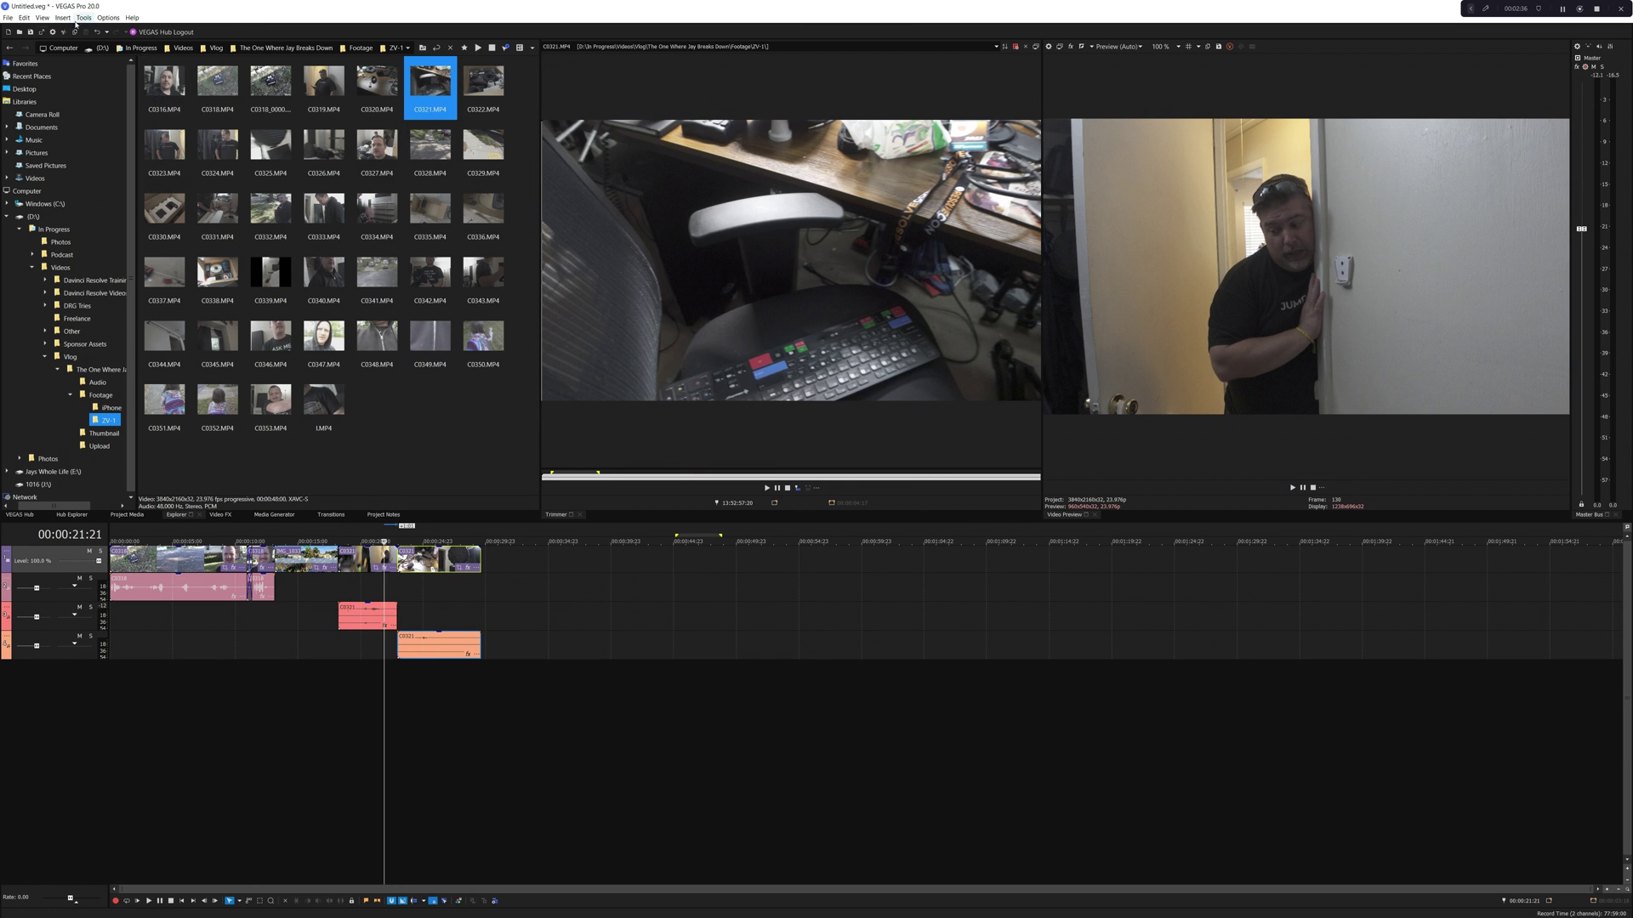
click(366, 541)
key(space)
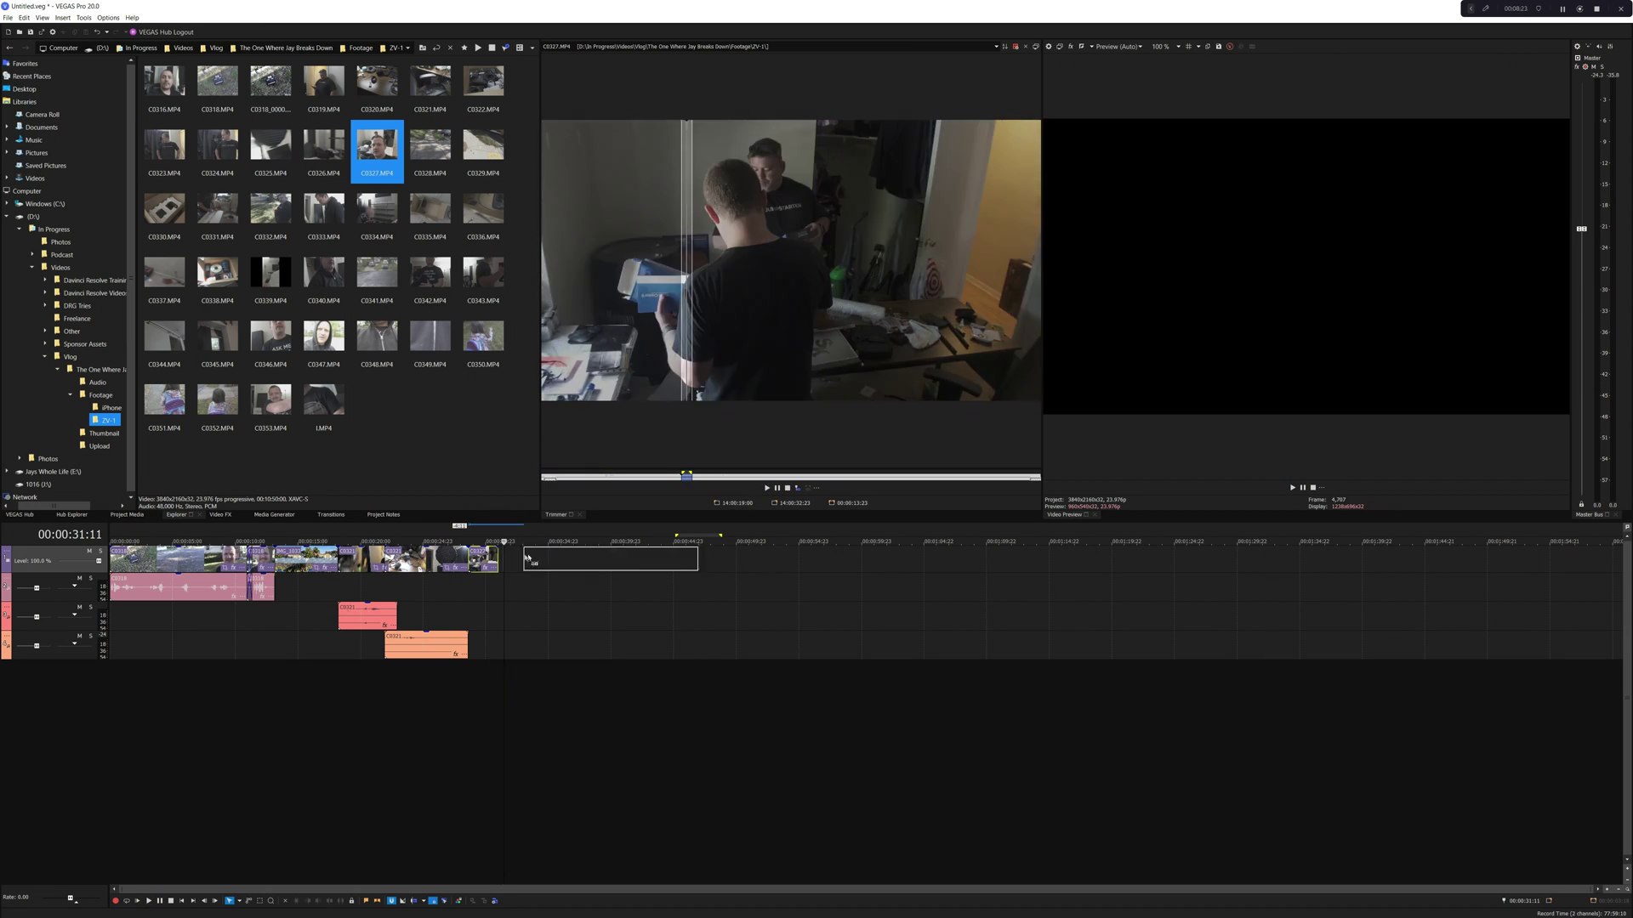
drag(526, 558, 501, 557)
click(885, 374)
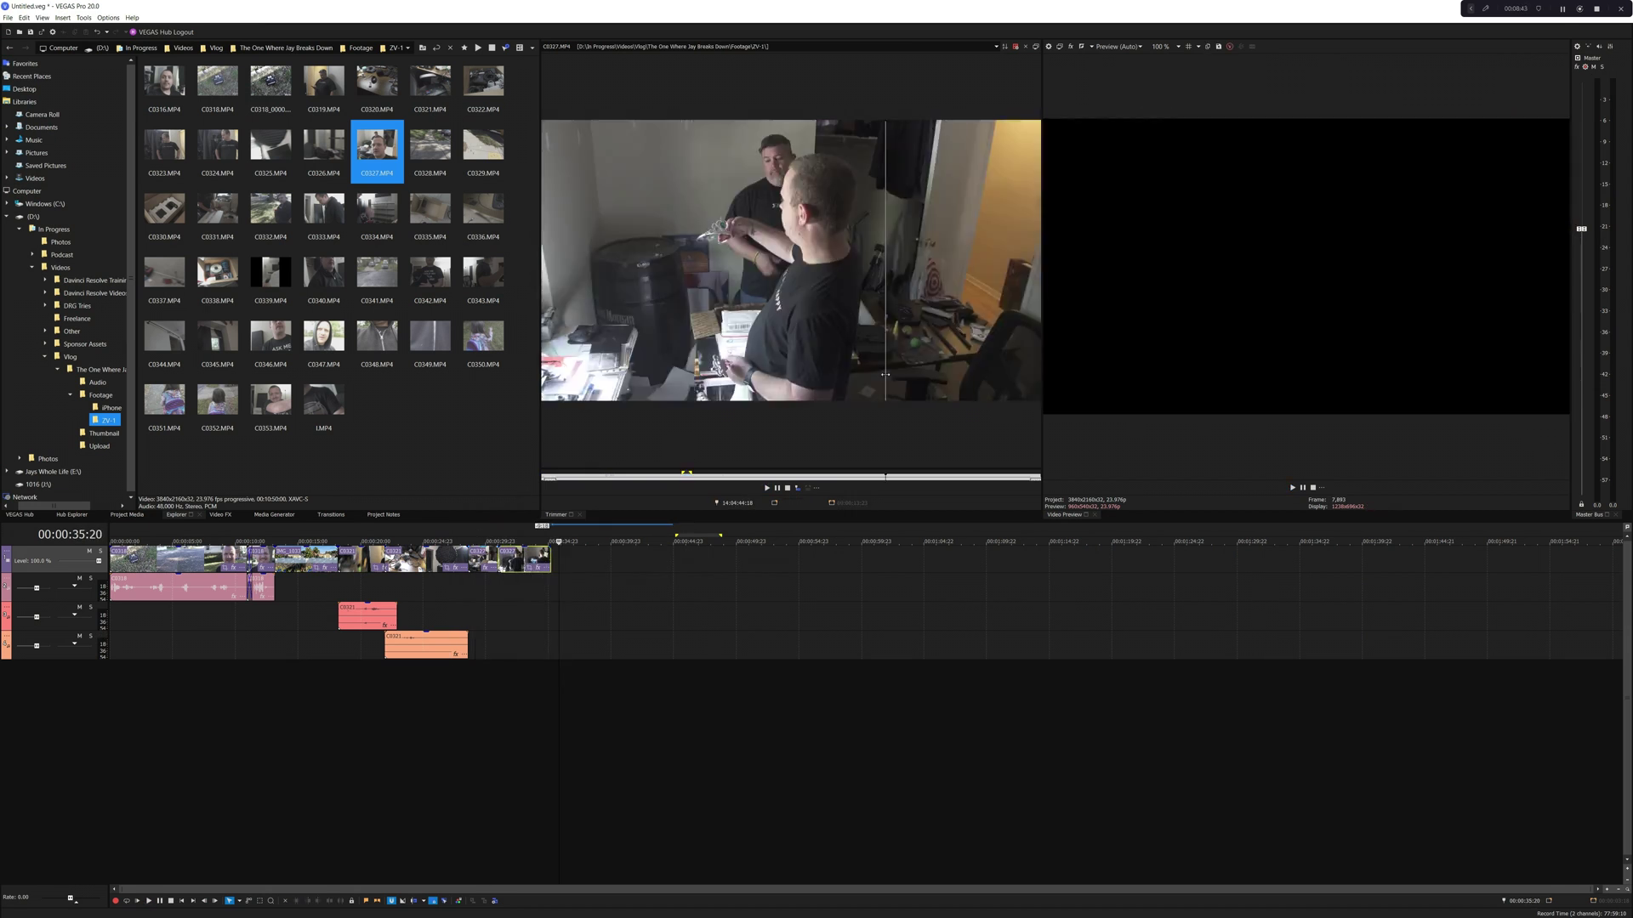
- Append clip C0327 to the end of the timeline and play it back
drag(555, 558, 553, 558)
key(space)
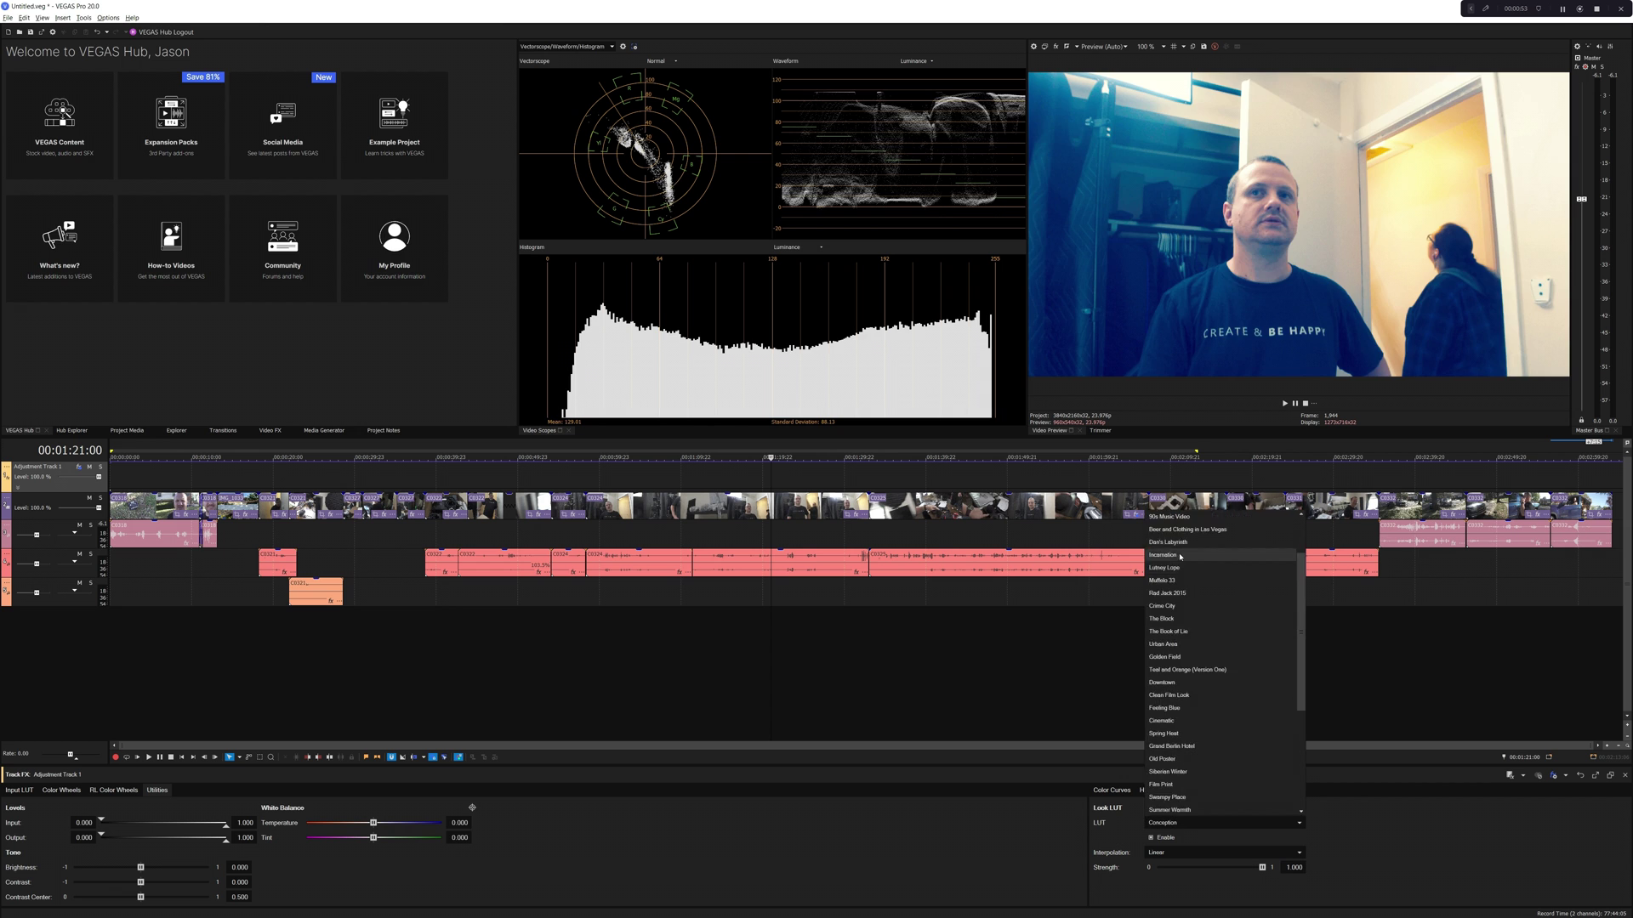
- Apply the Incarnation look LUT to the footage and bring up the Color Curves
click(1224, 663)
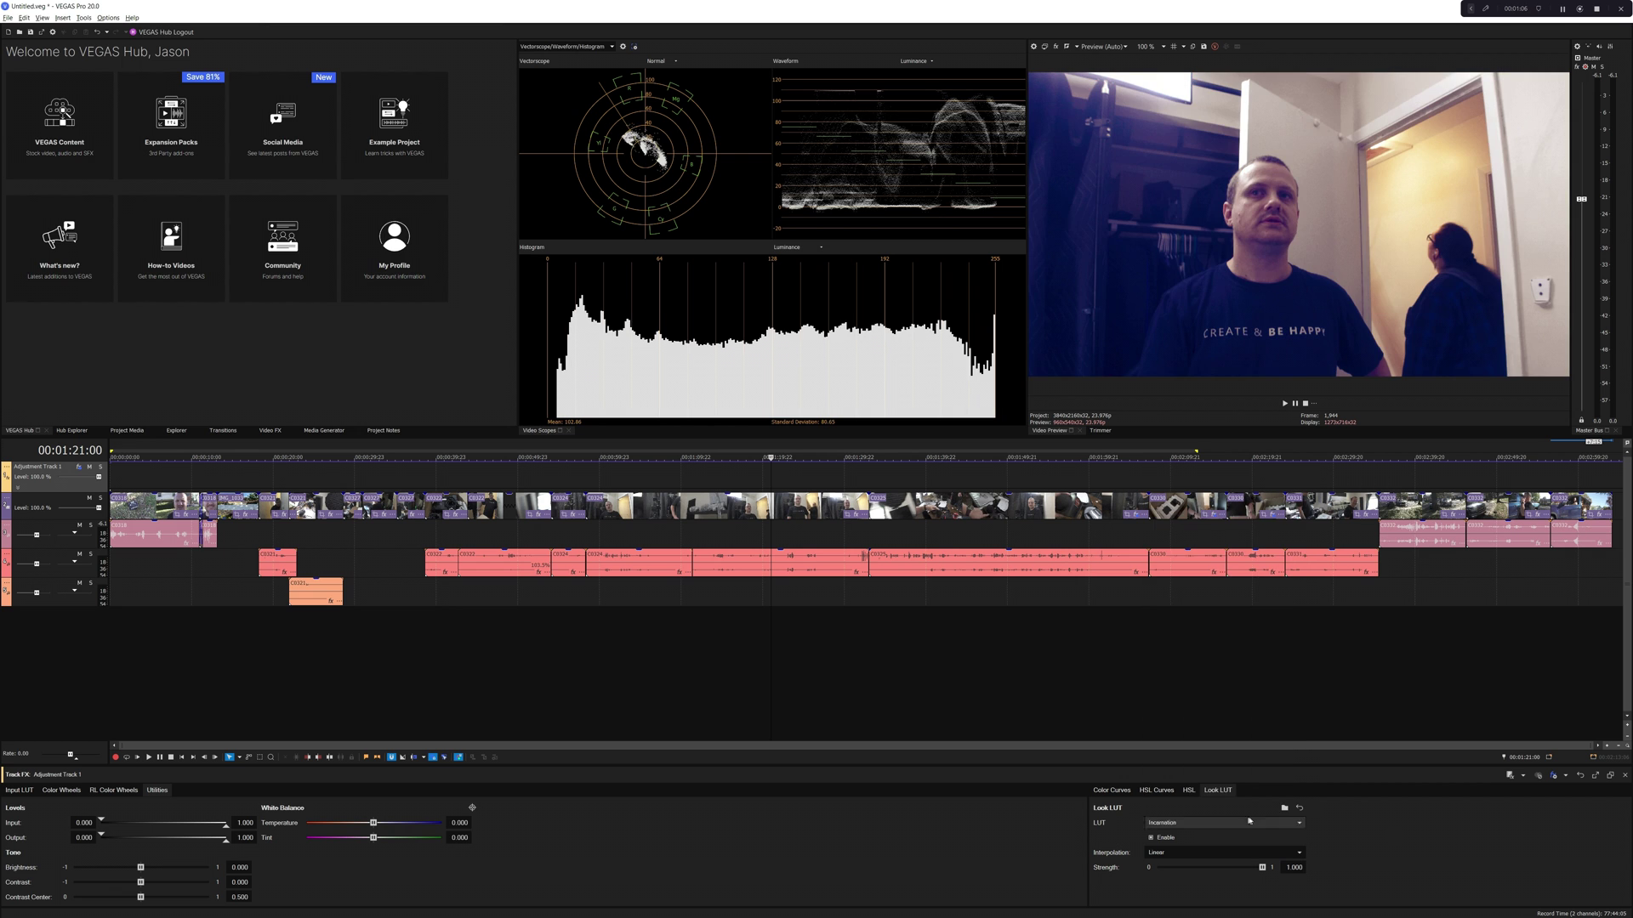
click(1284, 808)
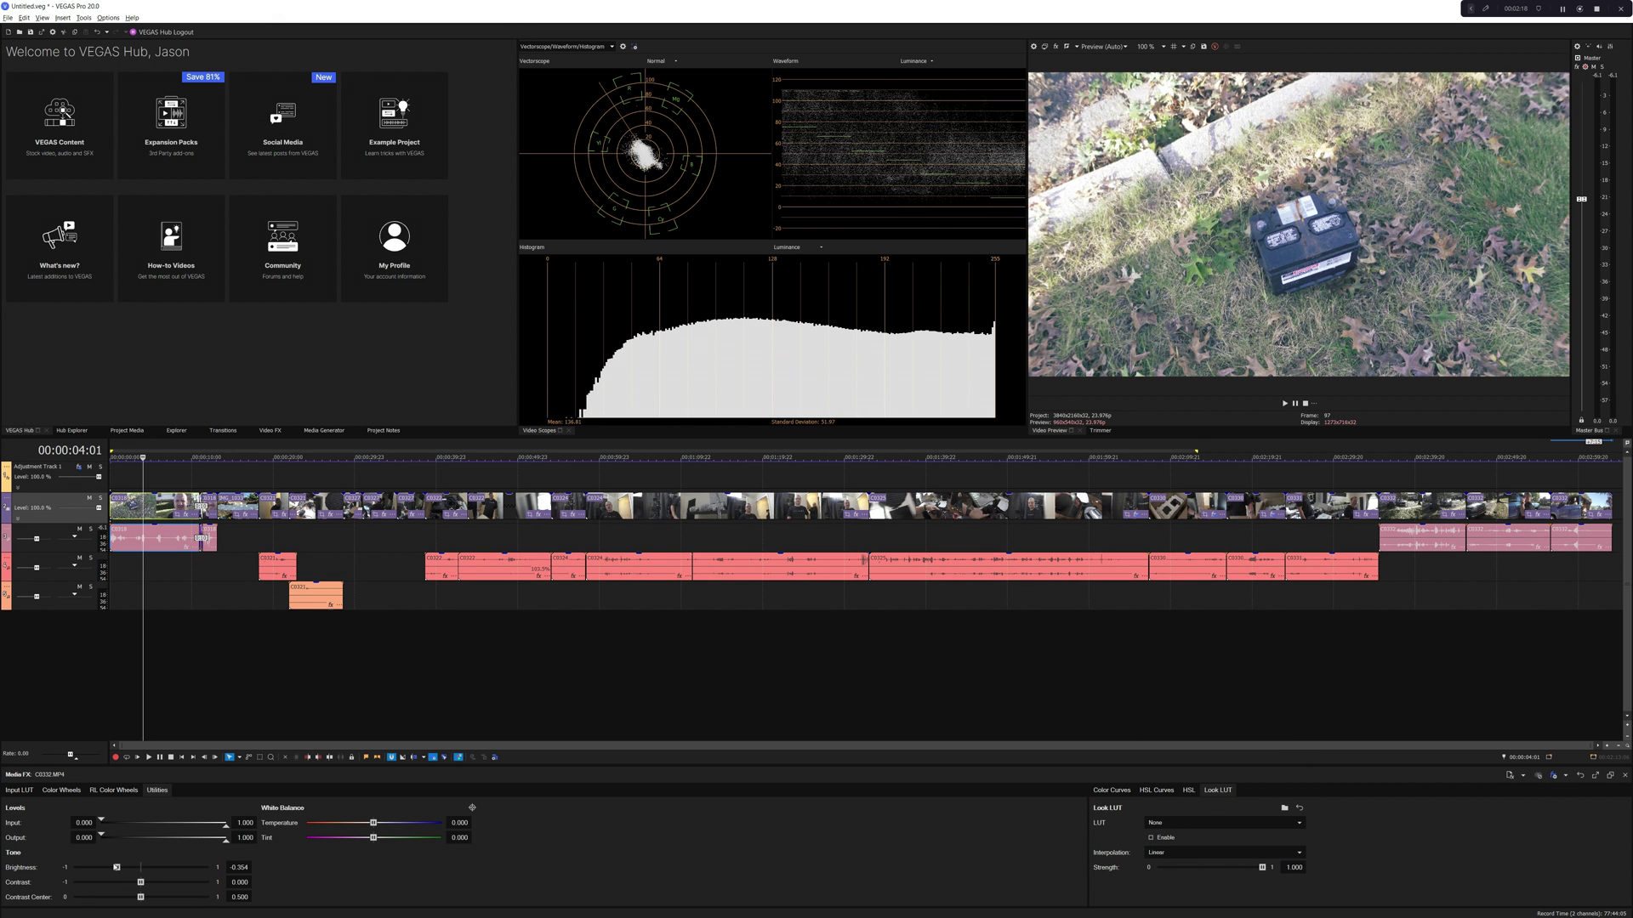
click(1120, 792)
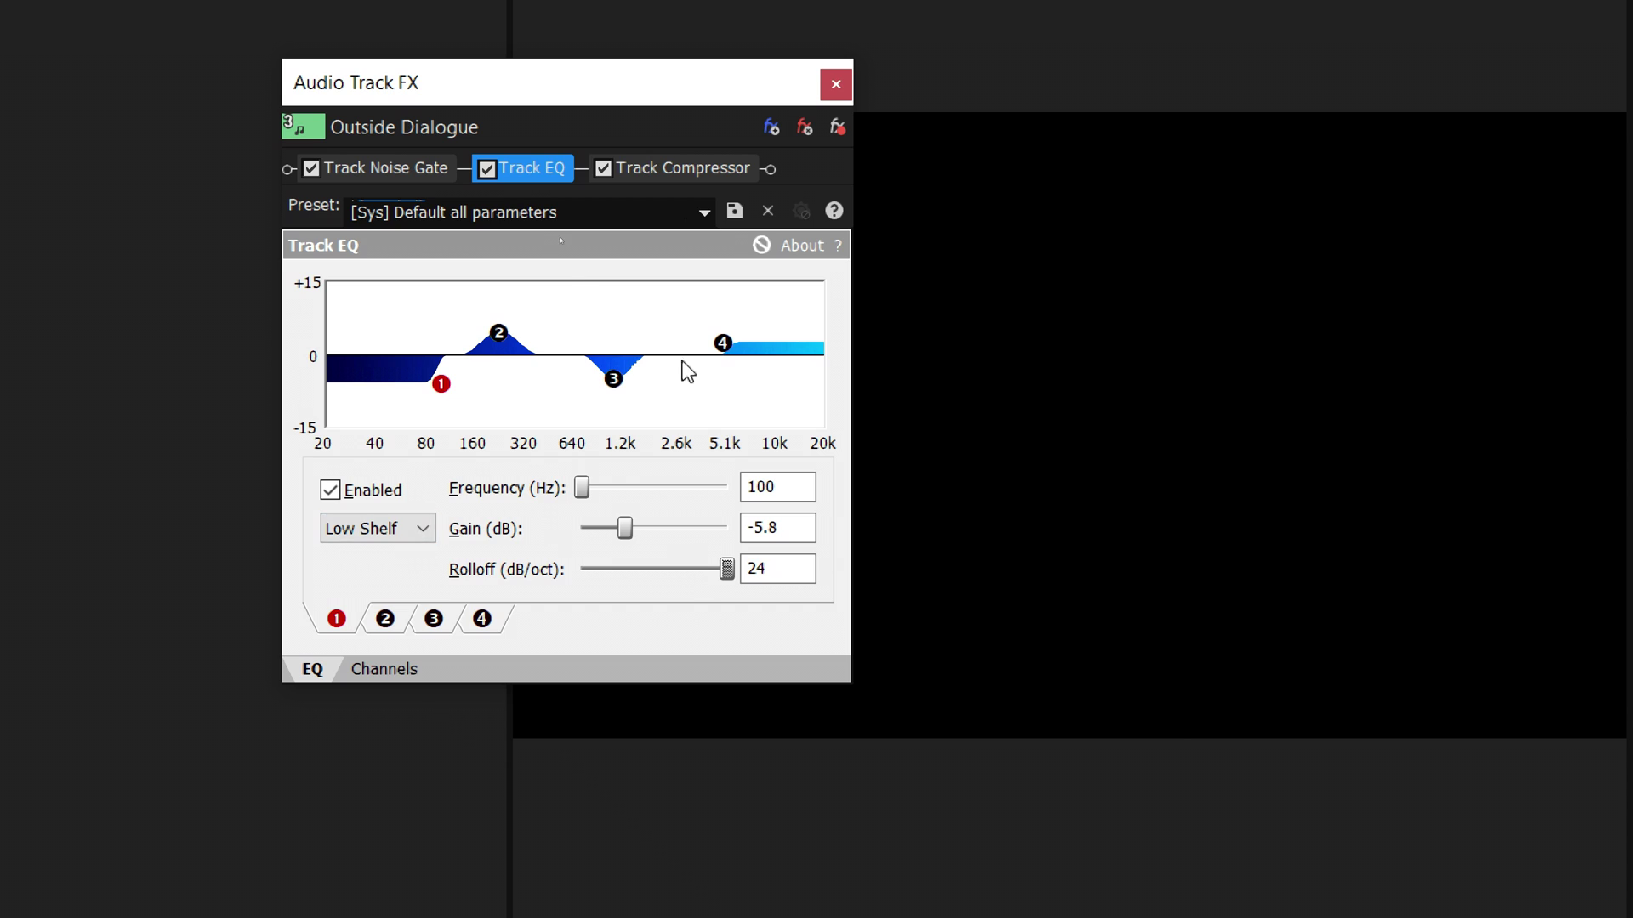
- View the dialogue track's noise gate settings, then right-click a timeline clip for options
click(336, 168)
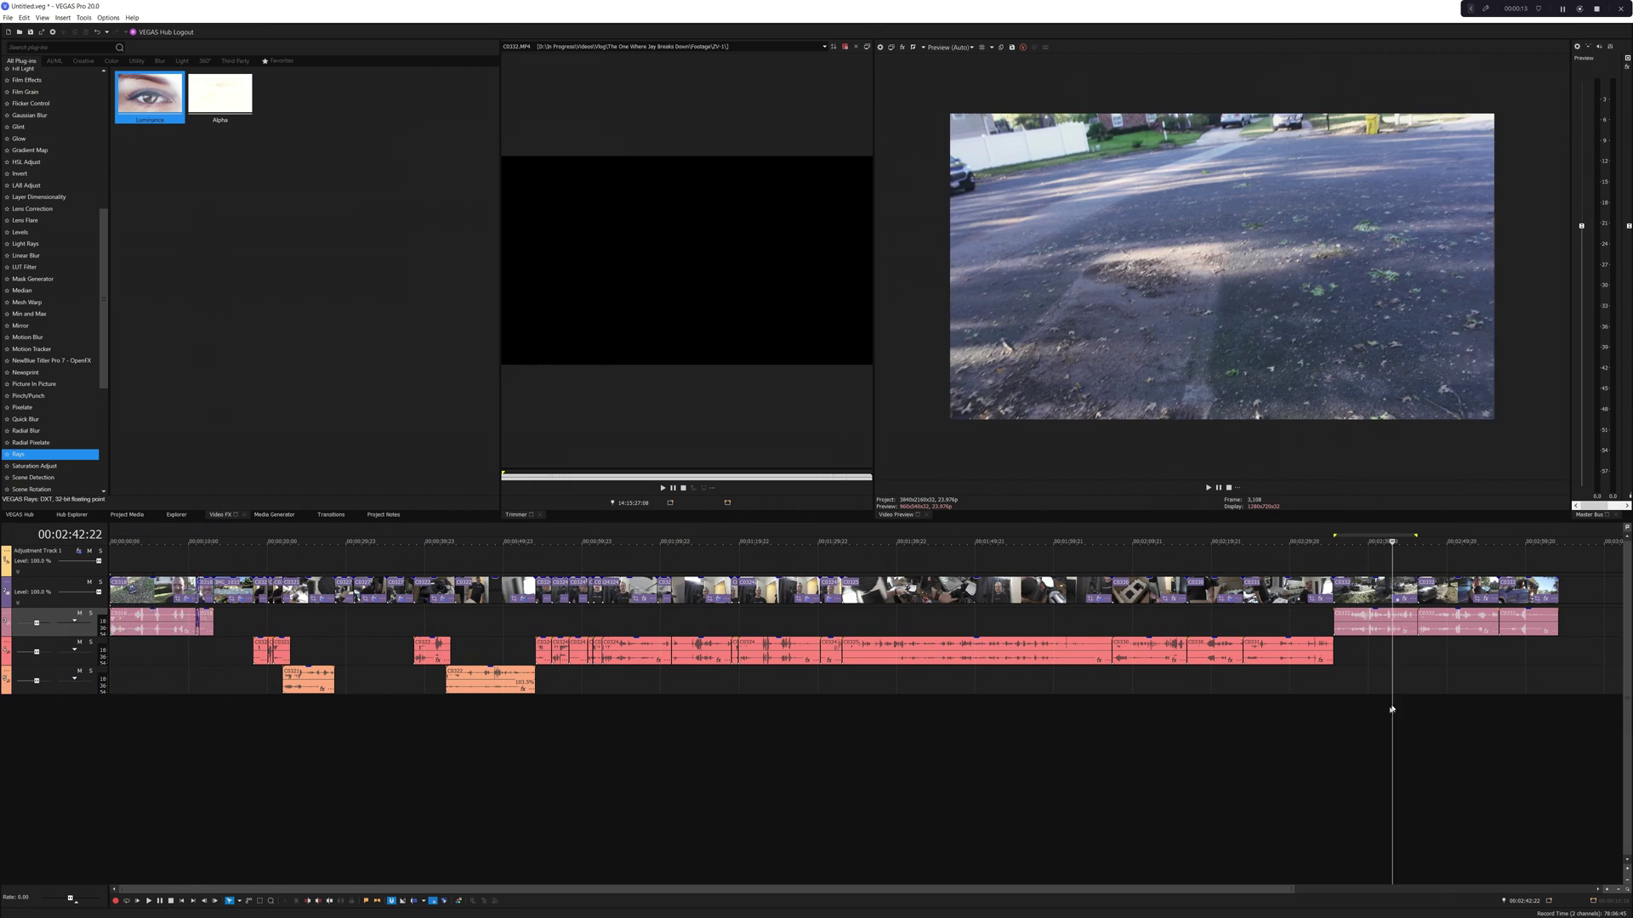
right_click(208, 620)
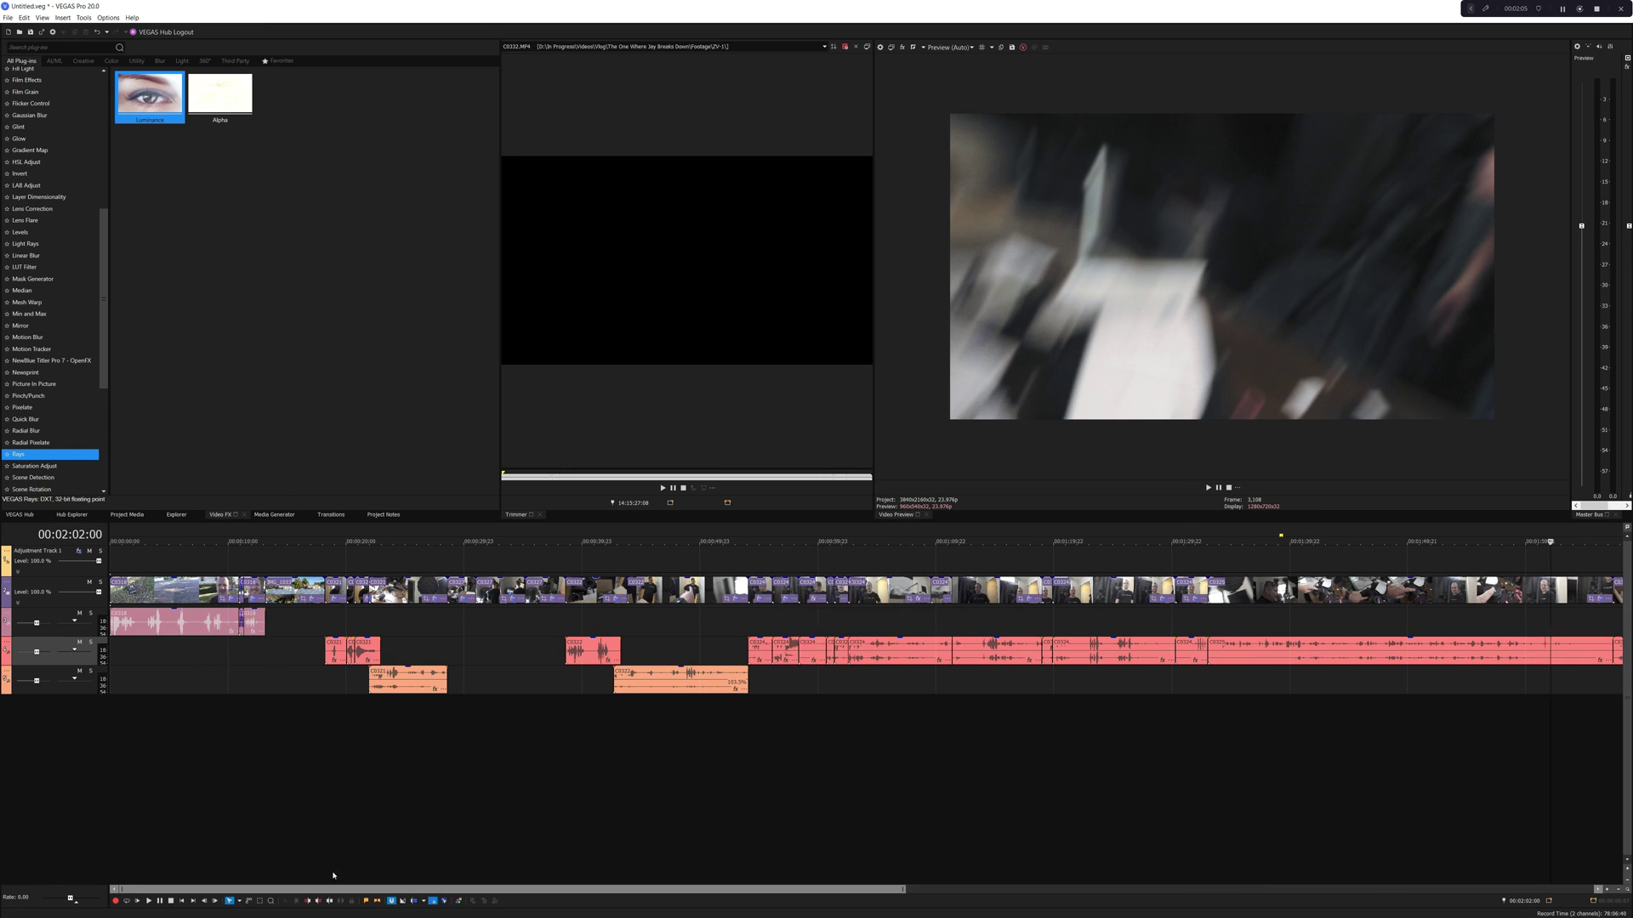
- Open the Outside Dialogue audio event in iZotope RX 10 from its context menu
right_click(778, 650)
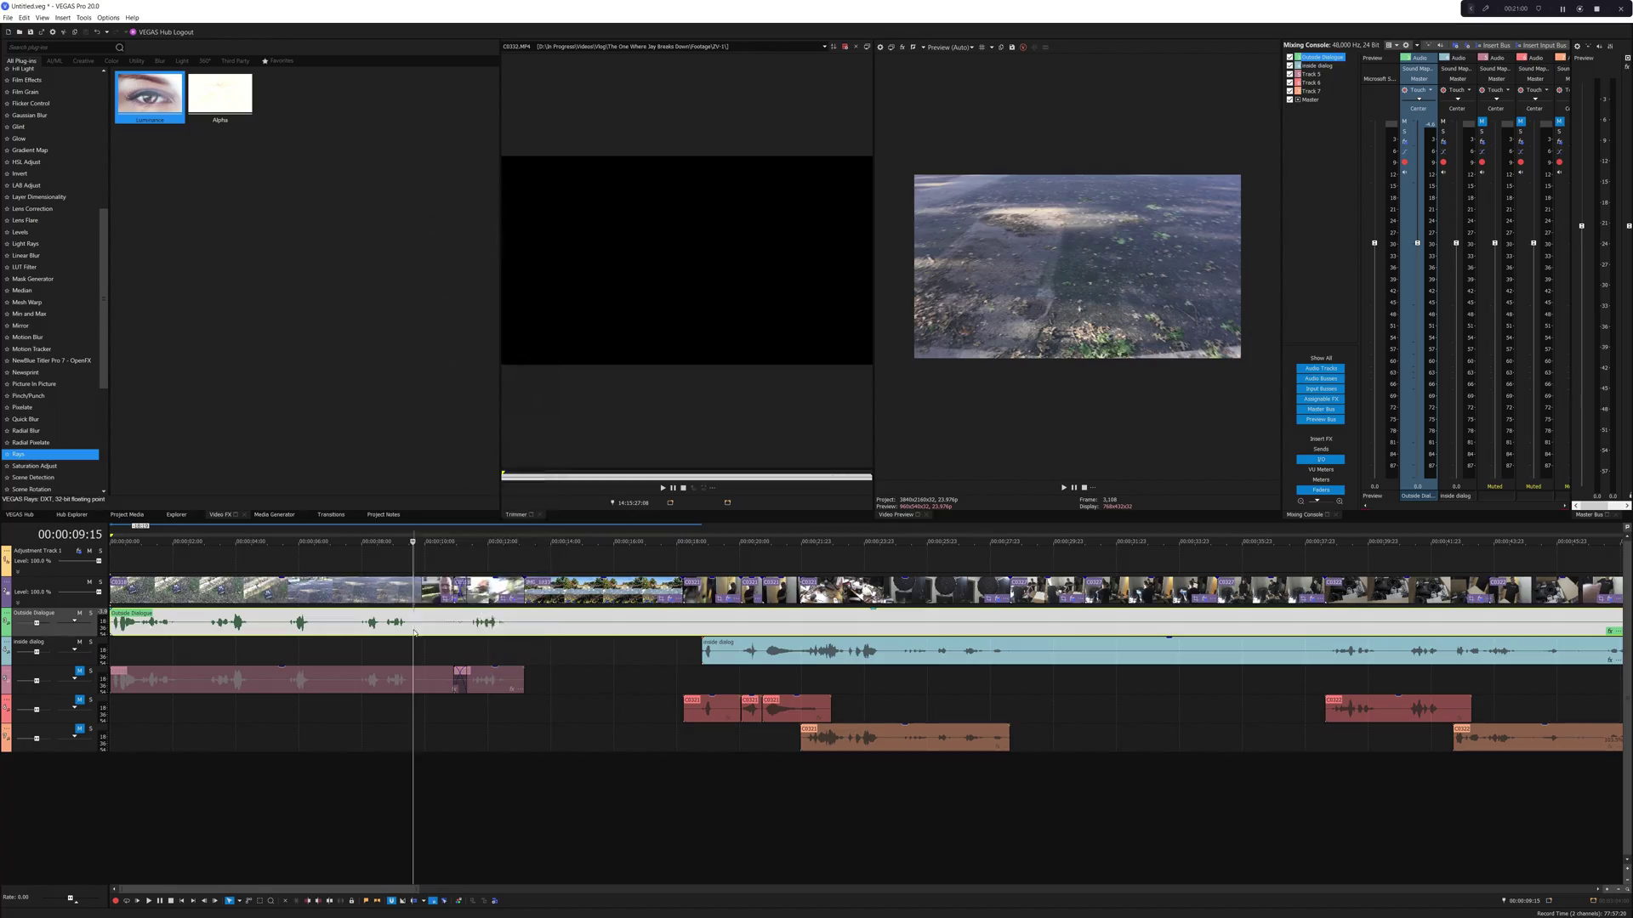
right_click(415, 627)
click(503, 247)
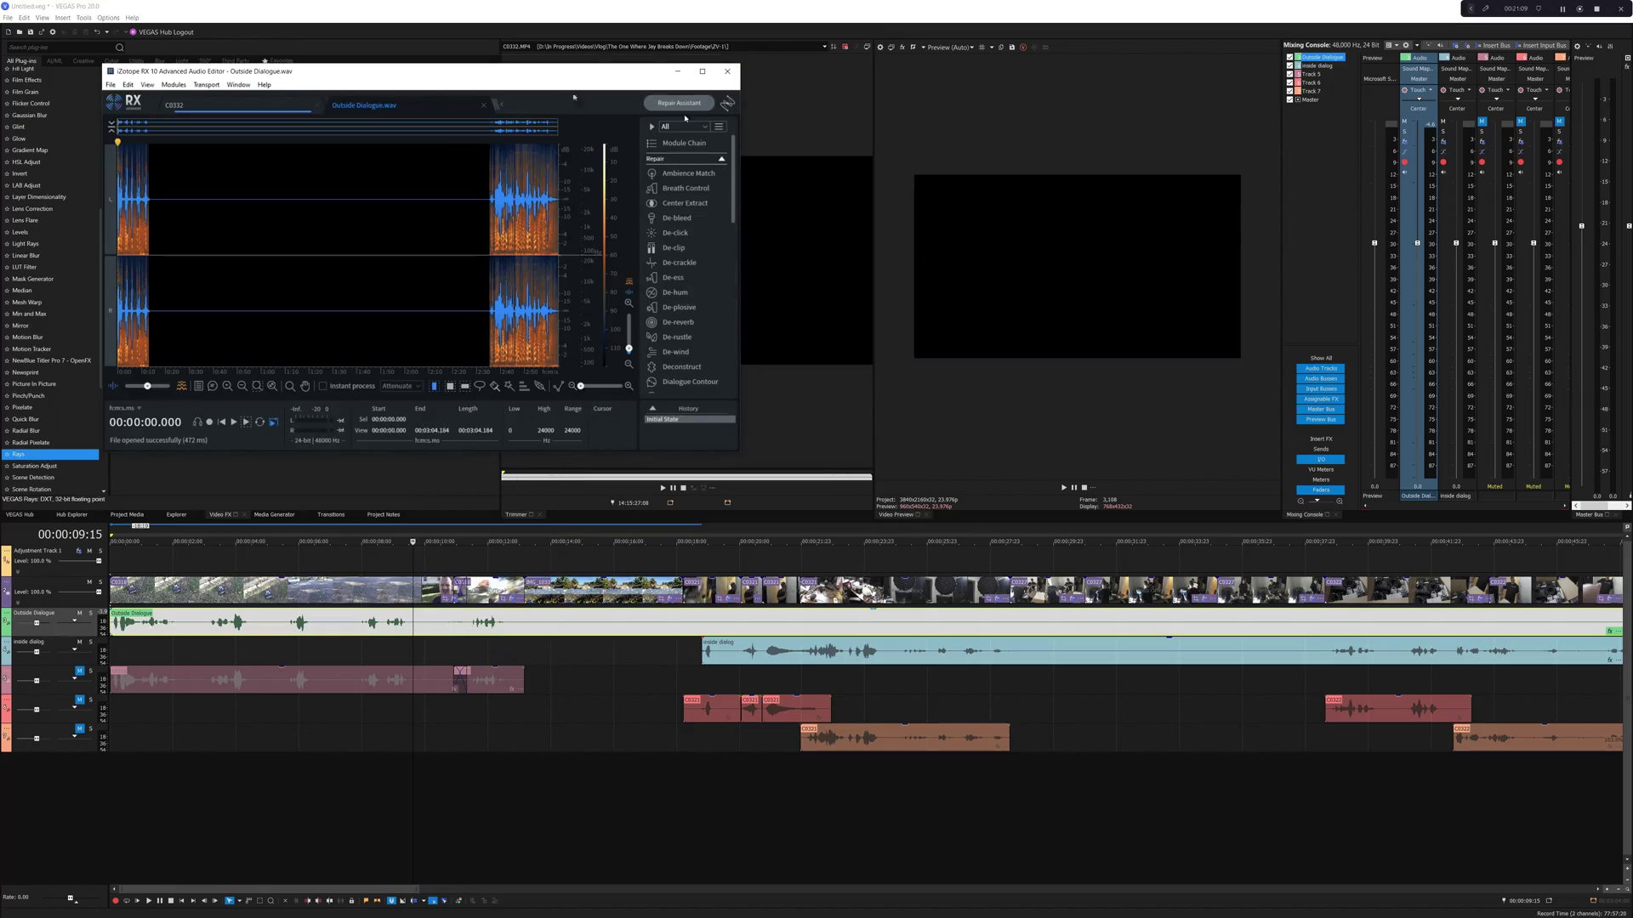
- Maximize the iZotope RX 10 window to work on Outside Dialogue.wav
click(1090, 134)
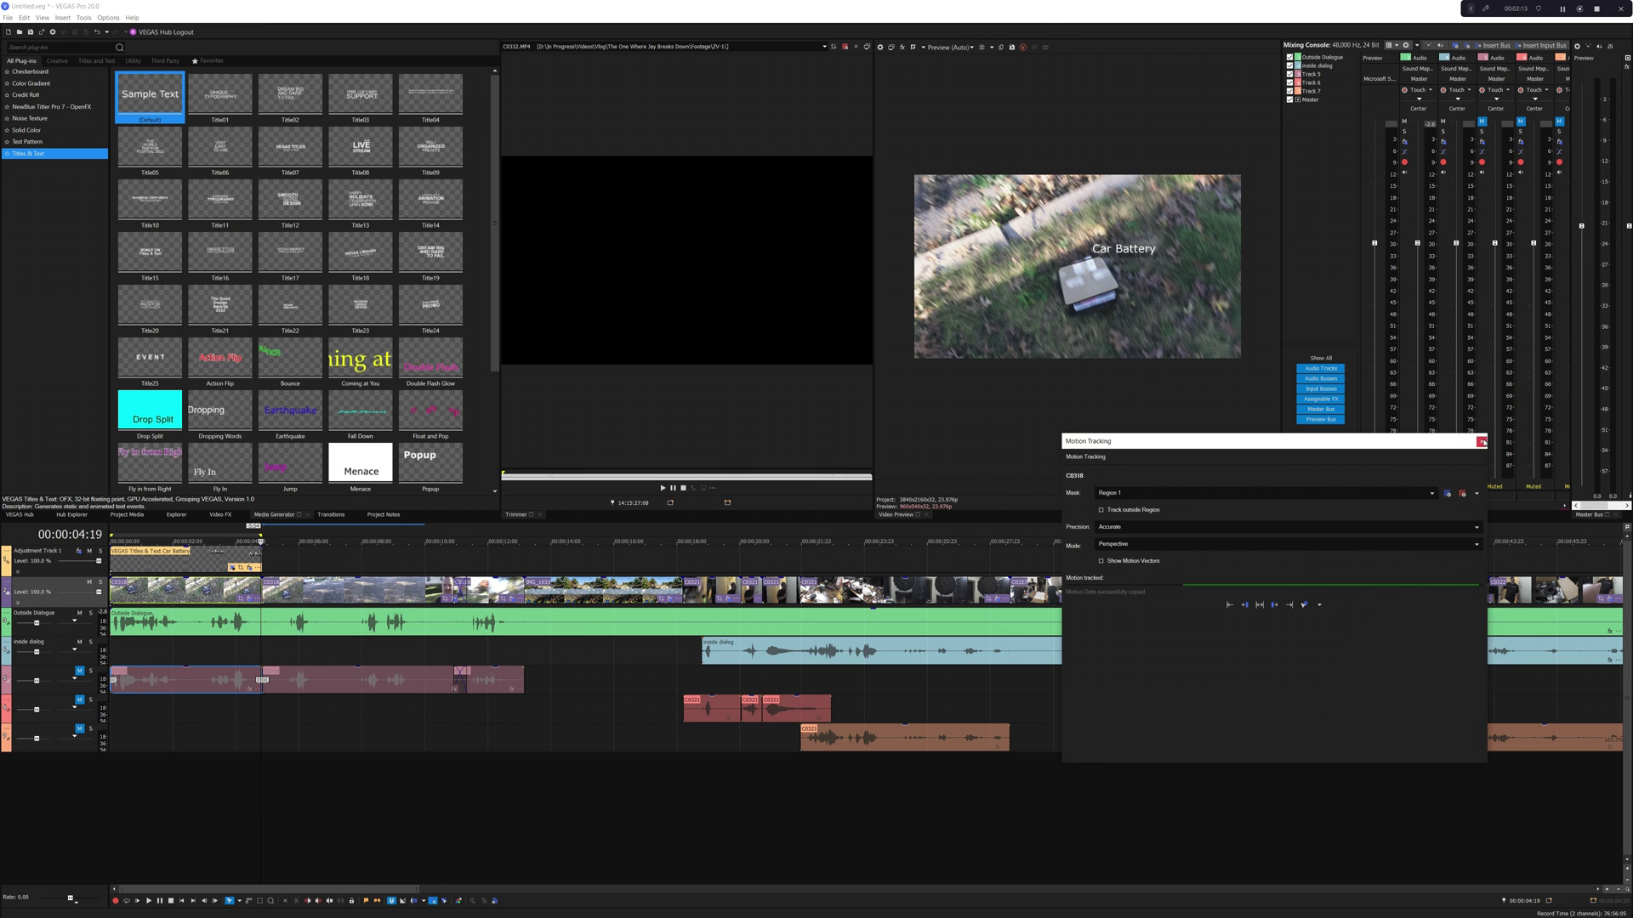
- Close the Motion Tracking window for C0318, keeping the Car Battery title
click(1480, 441)
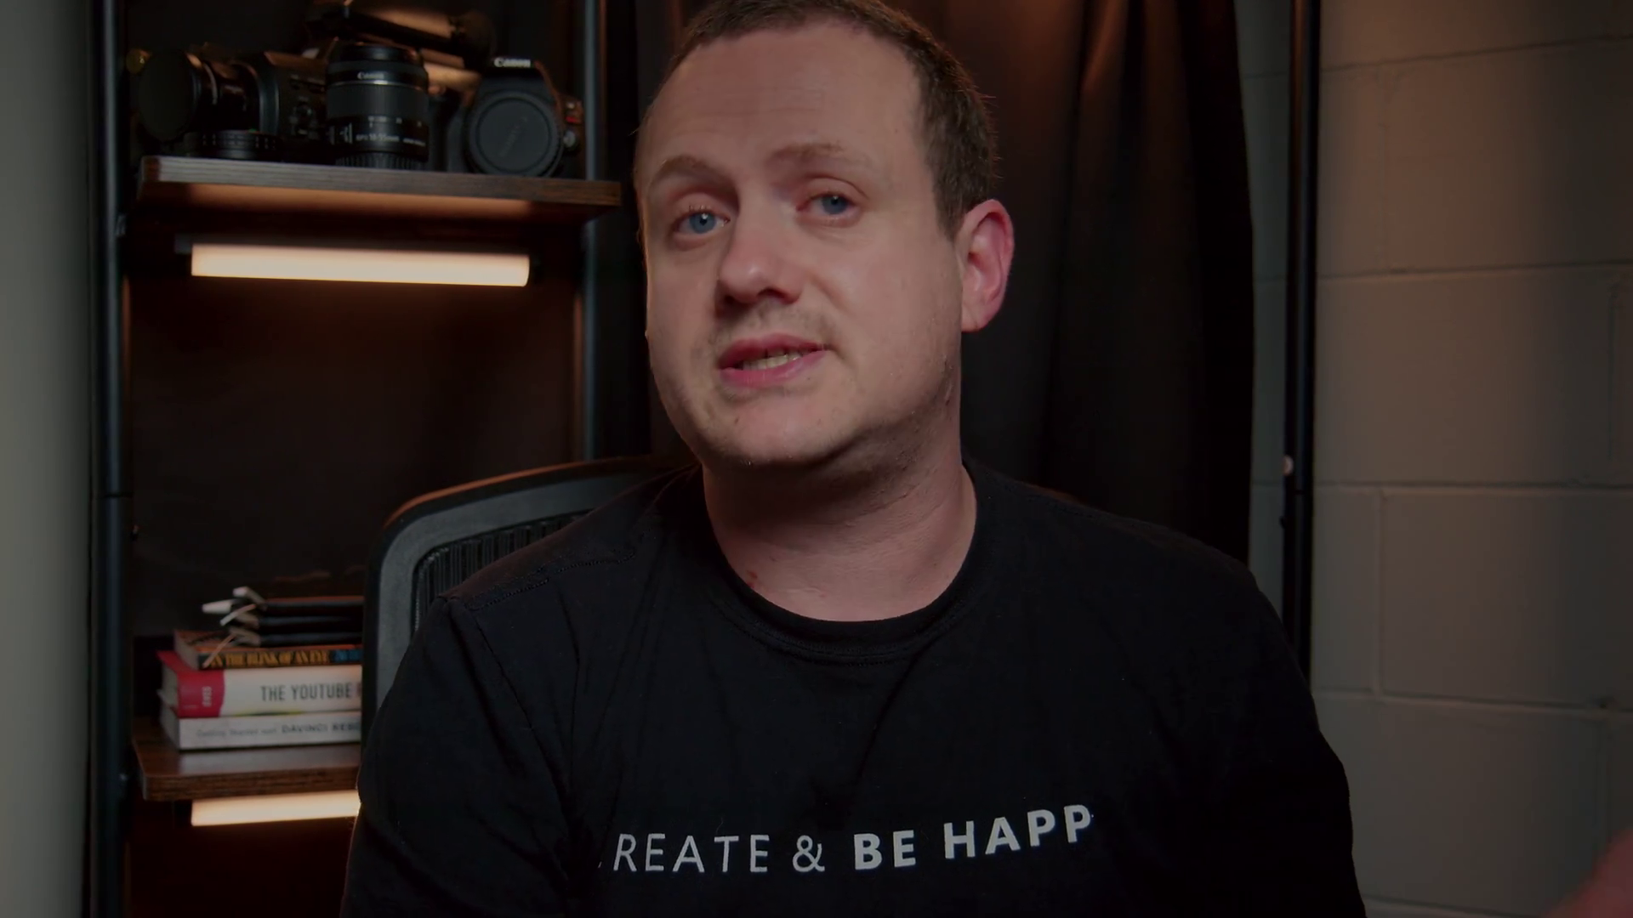
- Open the box-of-cables clip C0322.MP4 in VEGAS Effects via its context menu
right_click(1350, 595)
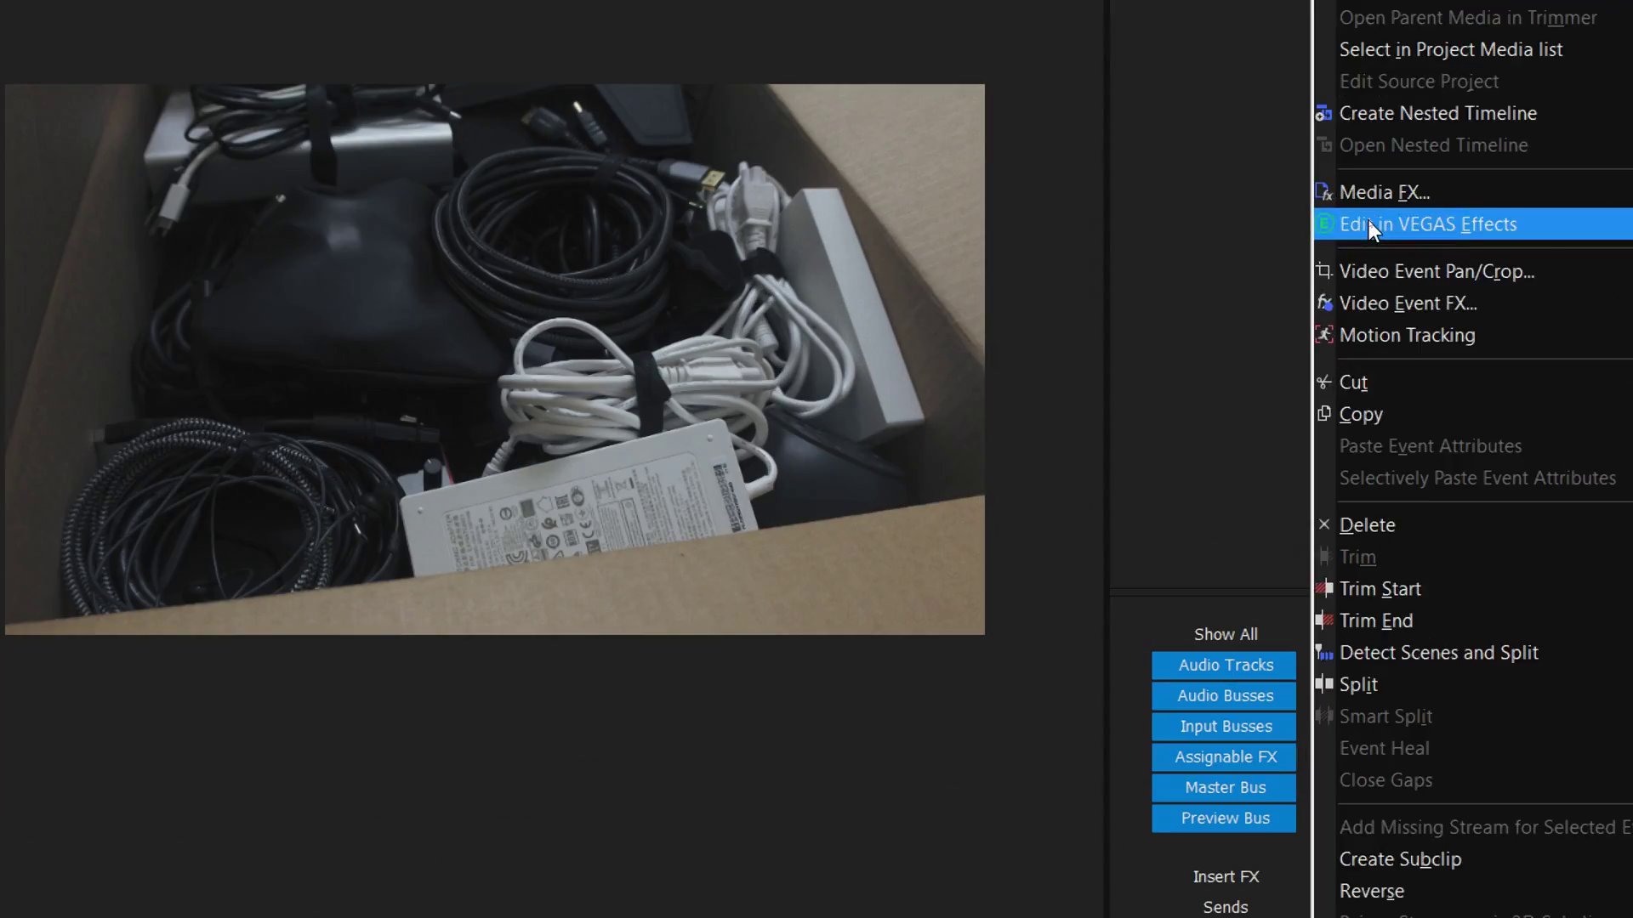
click(1369, 221)
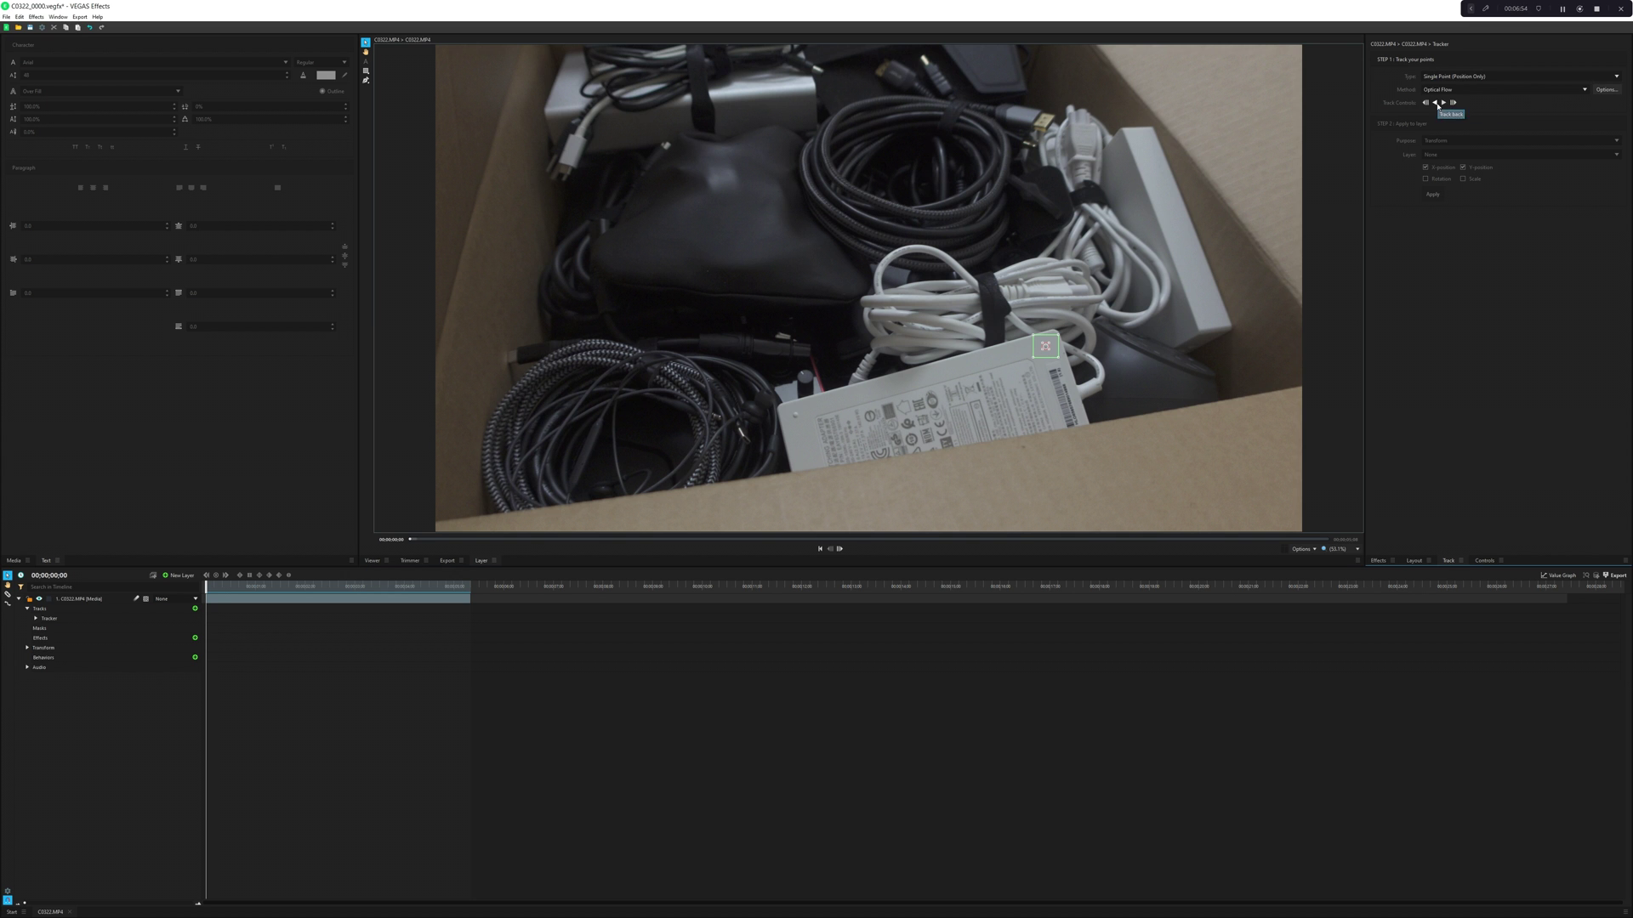
- Track the point forward through the clip and add two text layers above it
click(1443, 102)
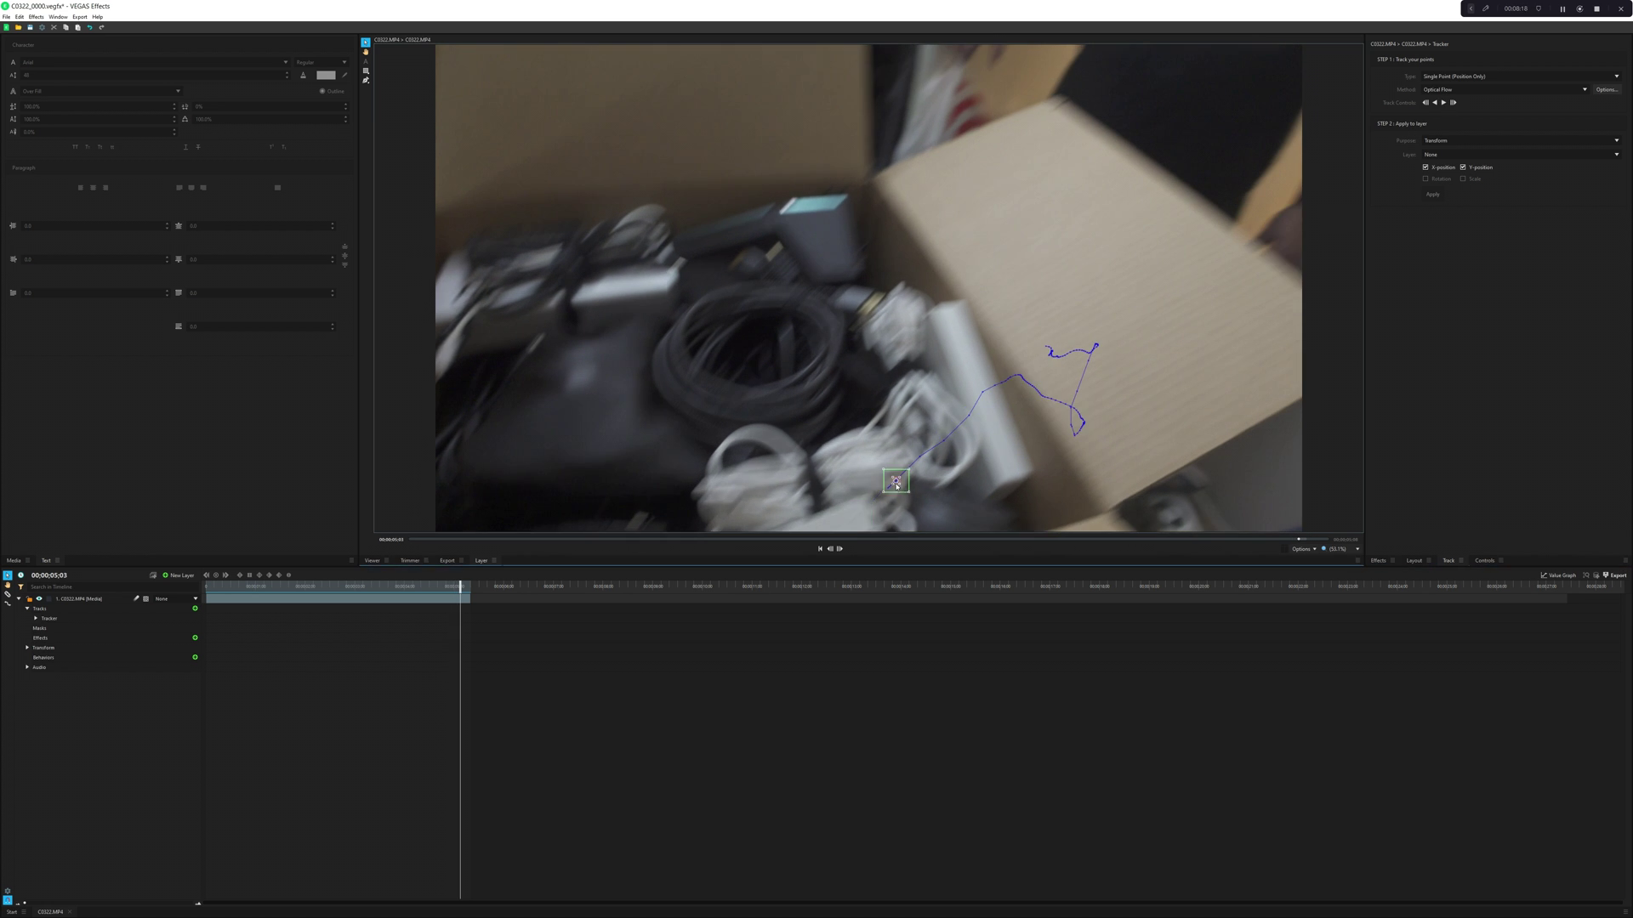
click(184, 593)
key(ctrl+alt+t)
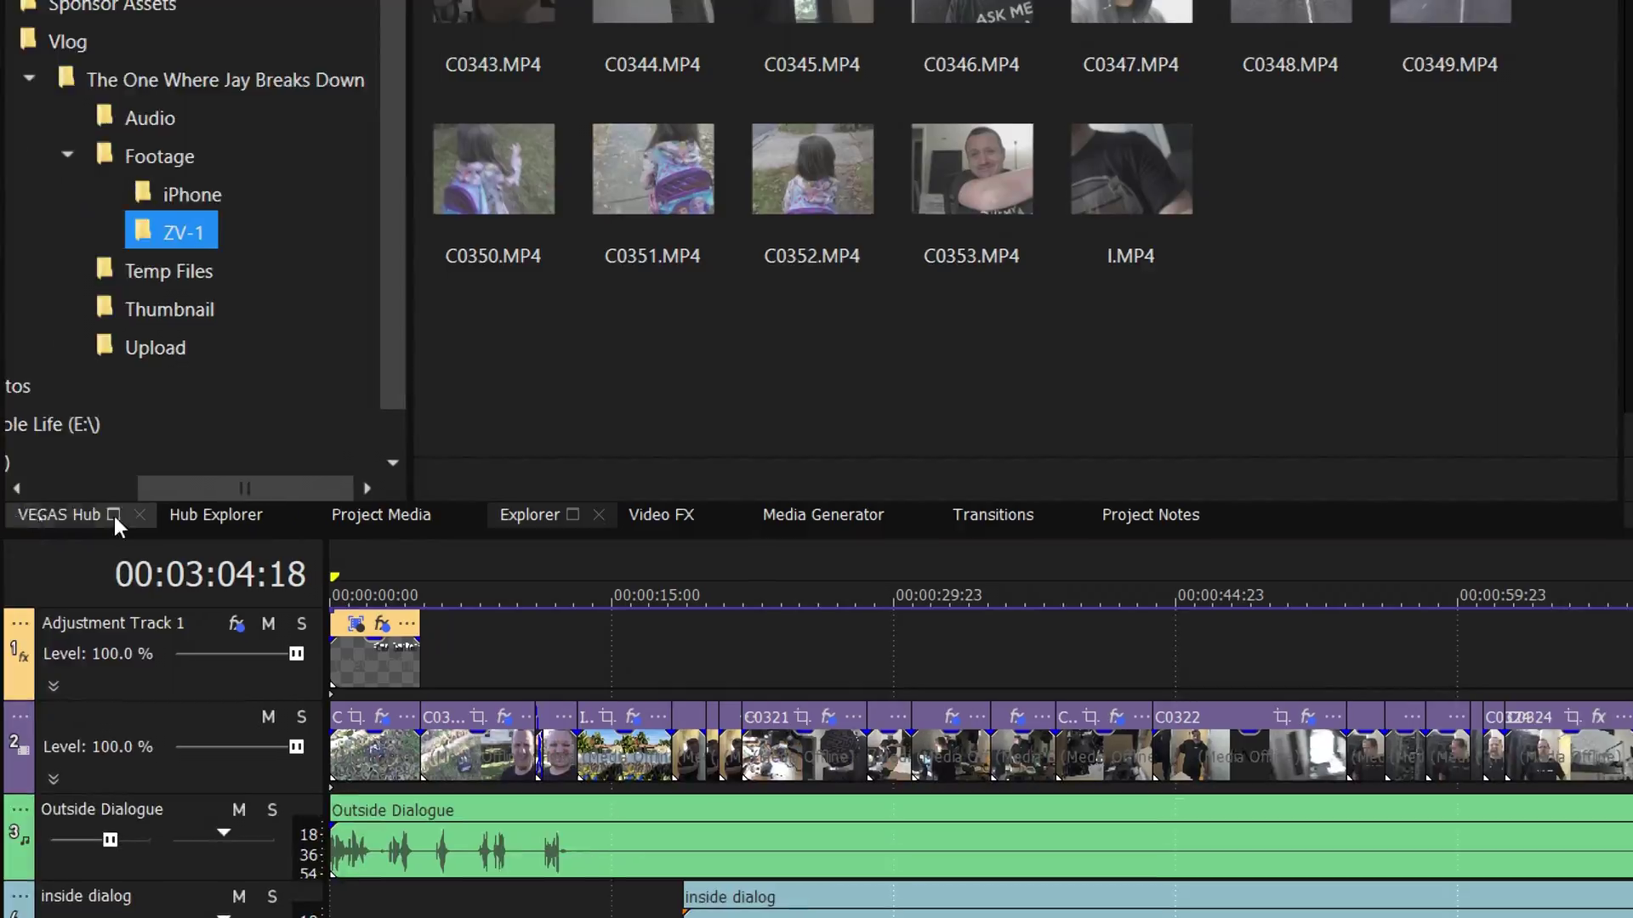
- Search the Hub for 'cinematic' clips filtered to 24 fps and preview the woman-in-beanie clip
click(59, 516)
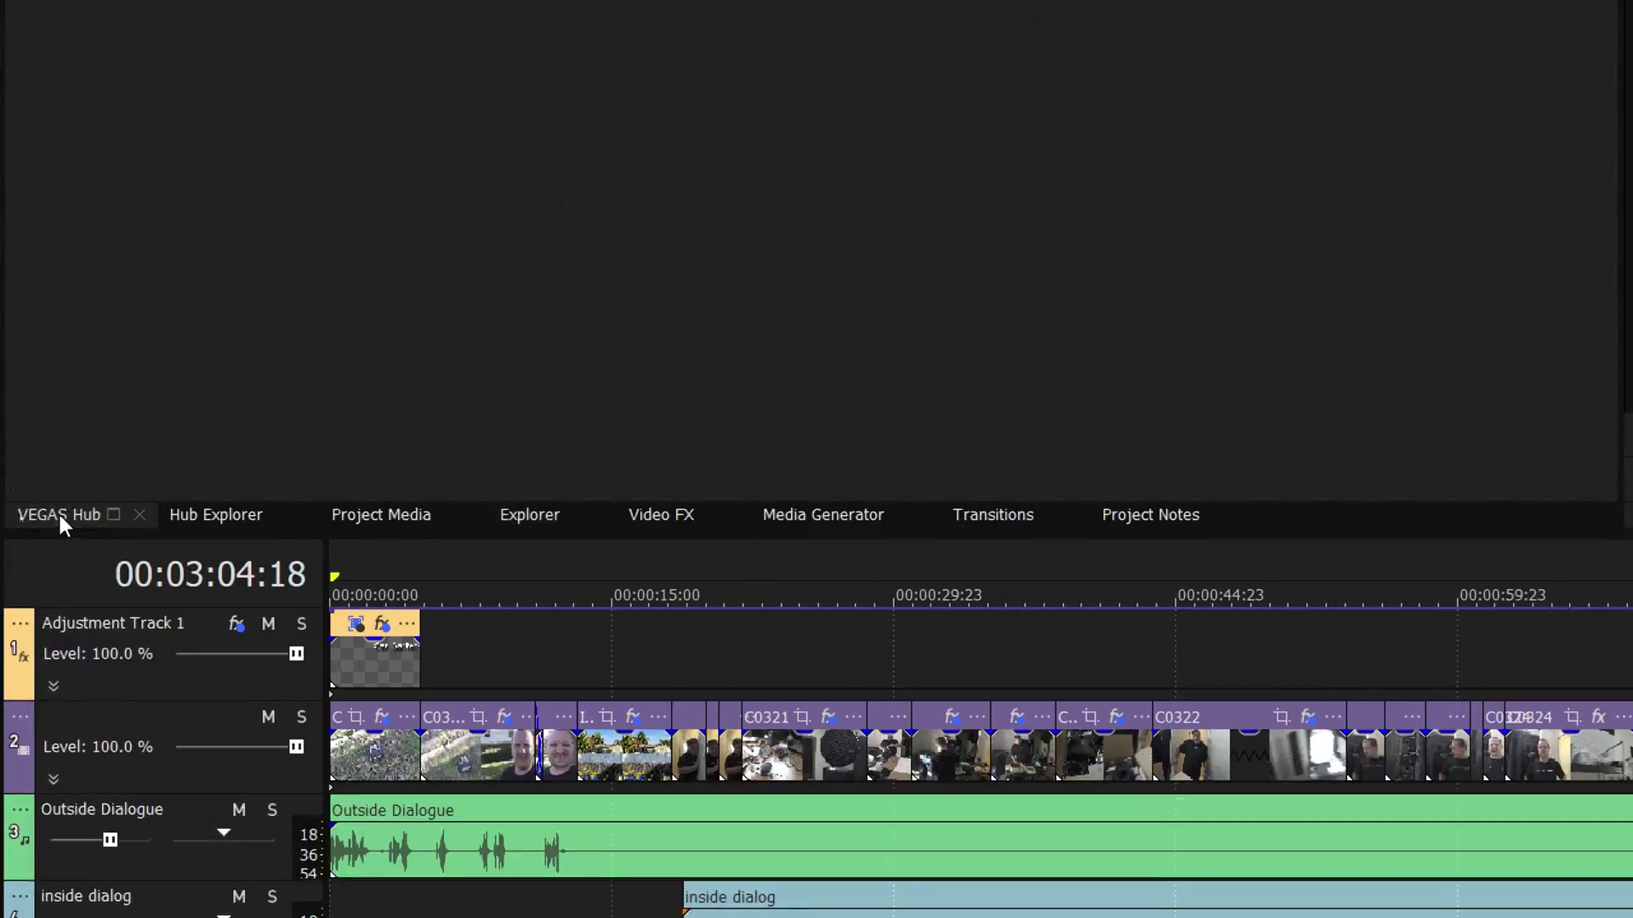
text(cinematic)
key(Return)
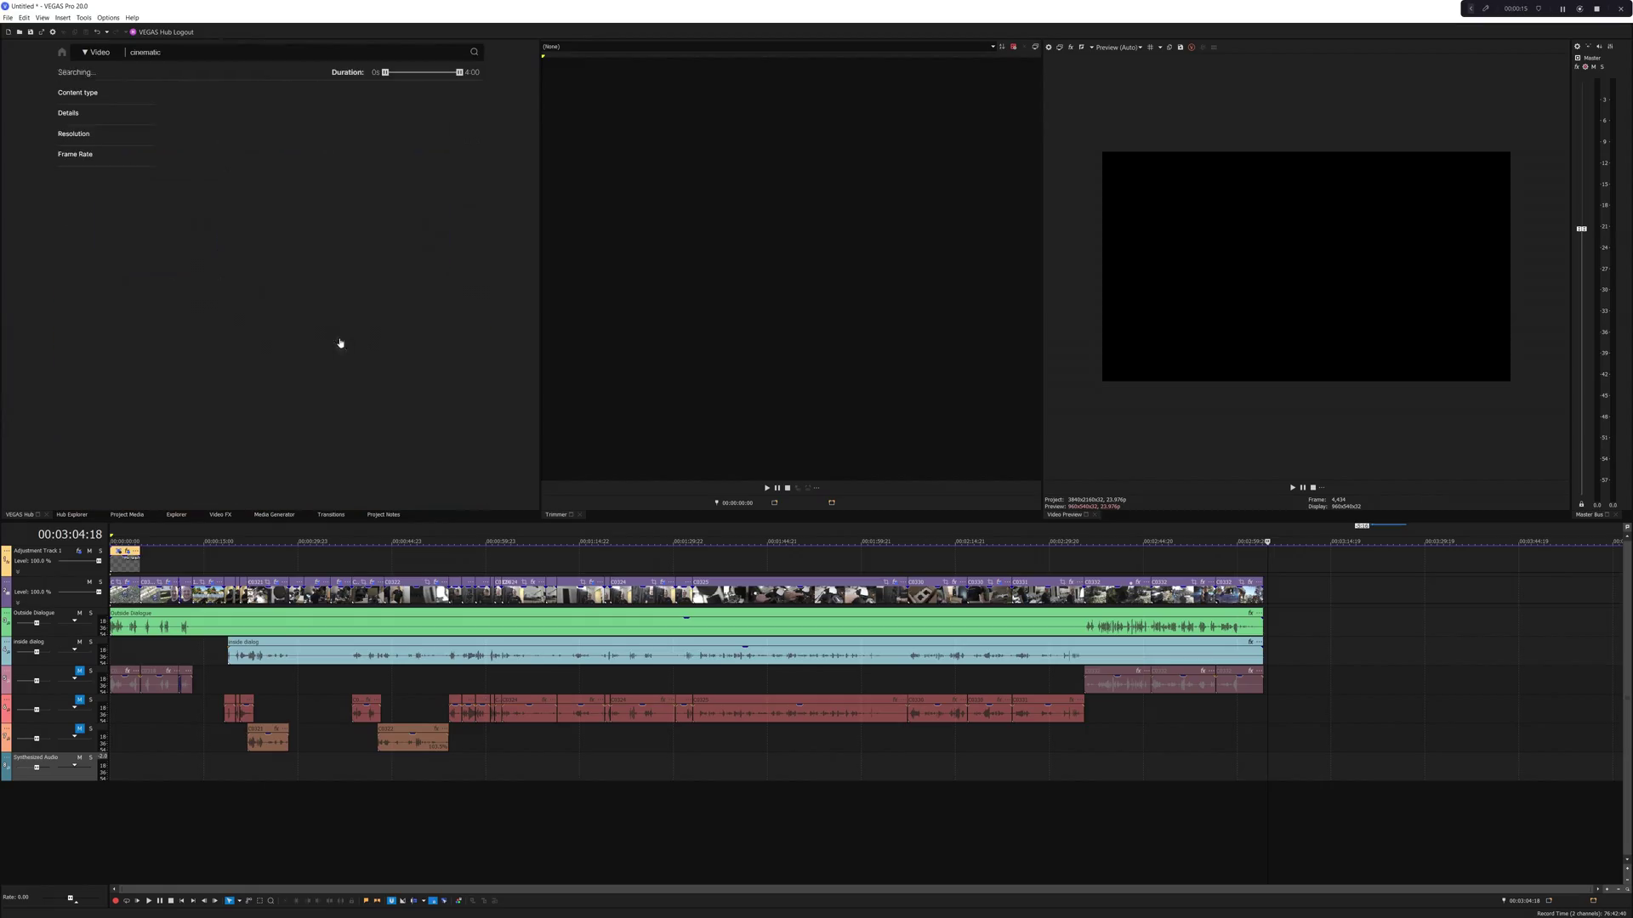
click(62, 186)
click(62, 200)
click(63, 213)
click(62, 227)
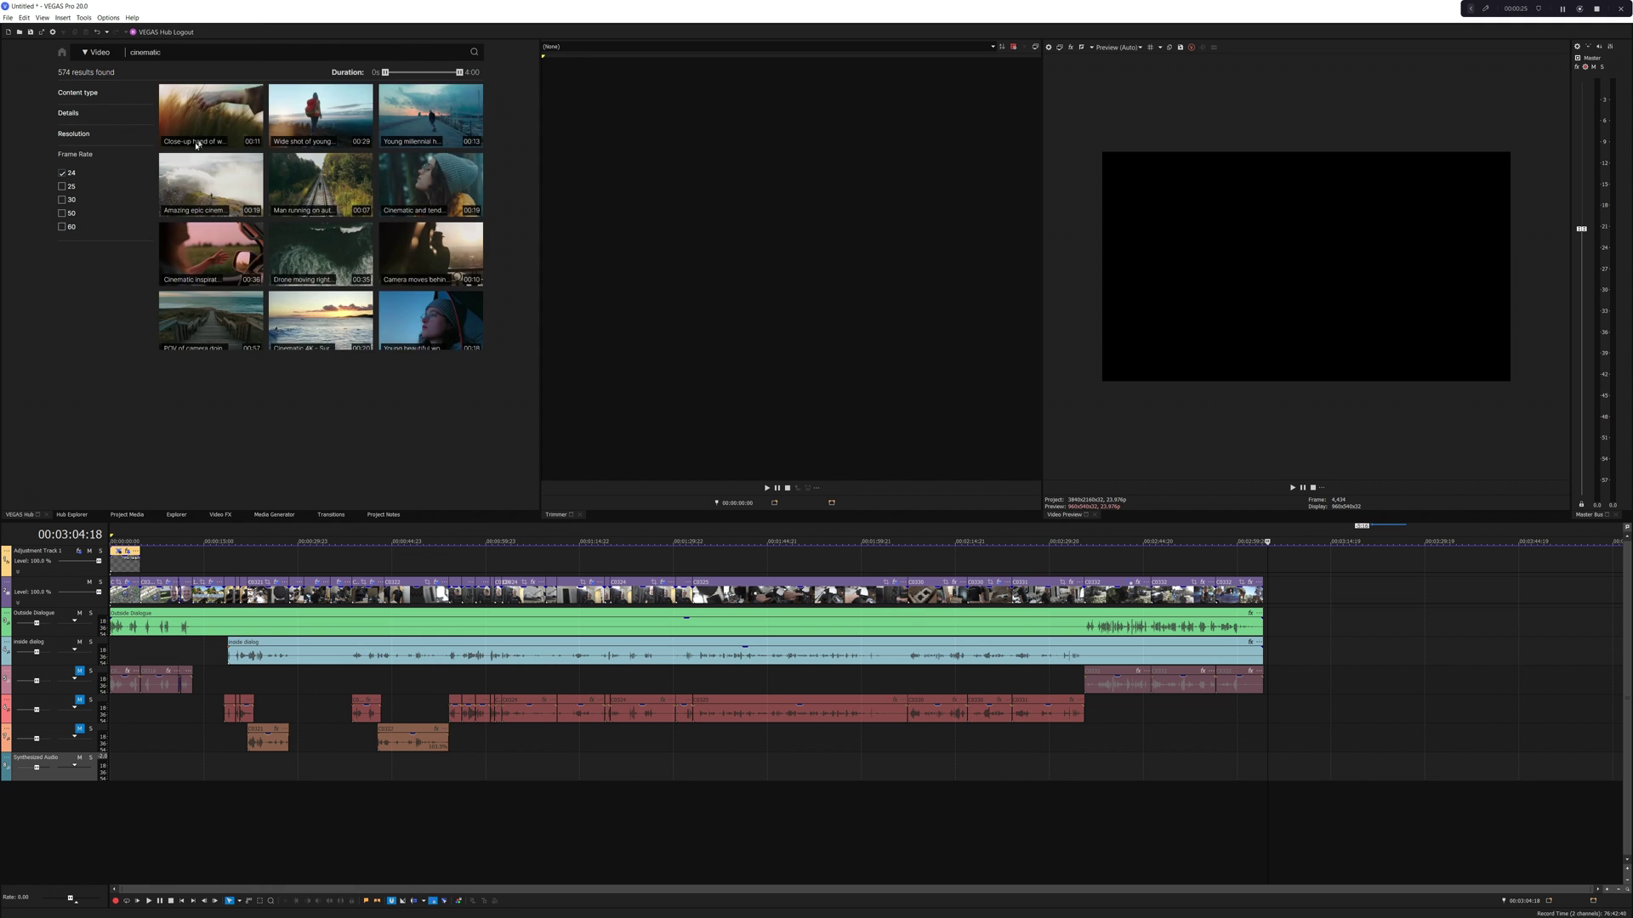
click(441, 178)
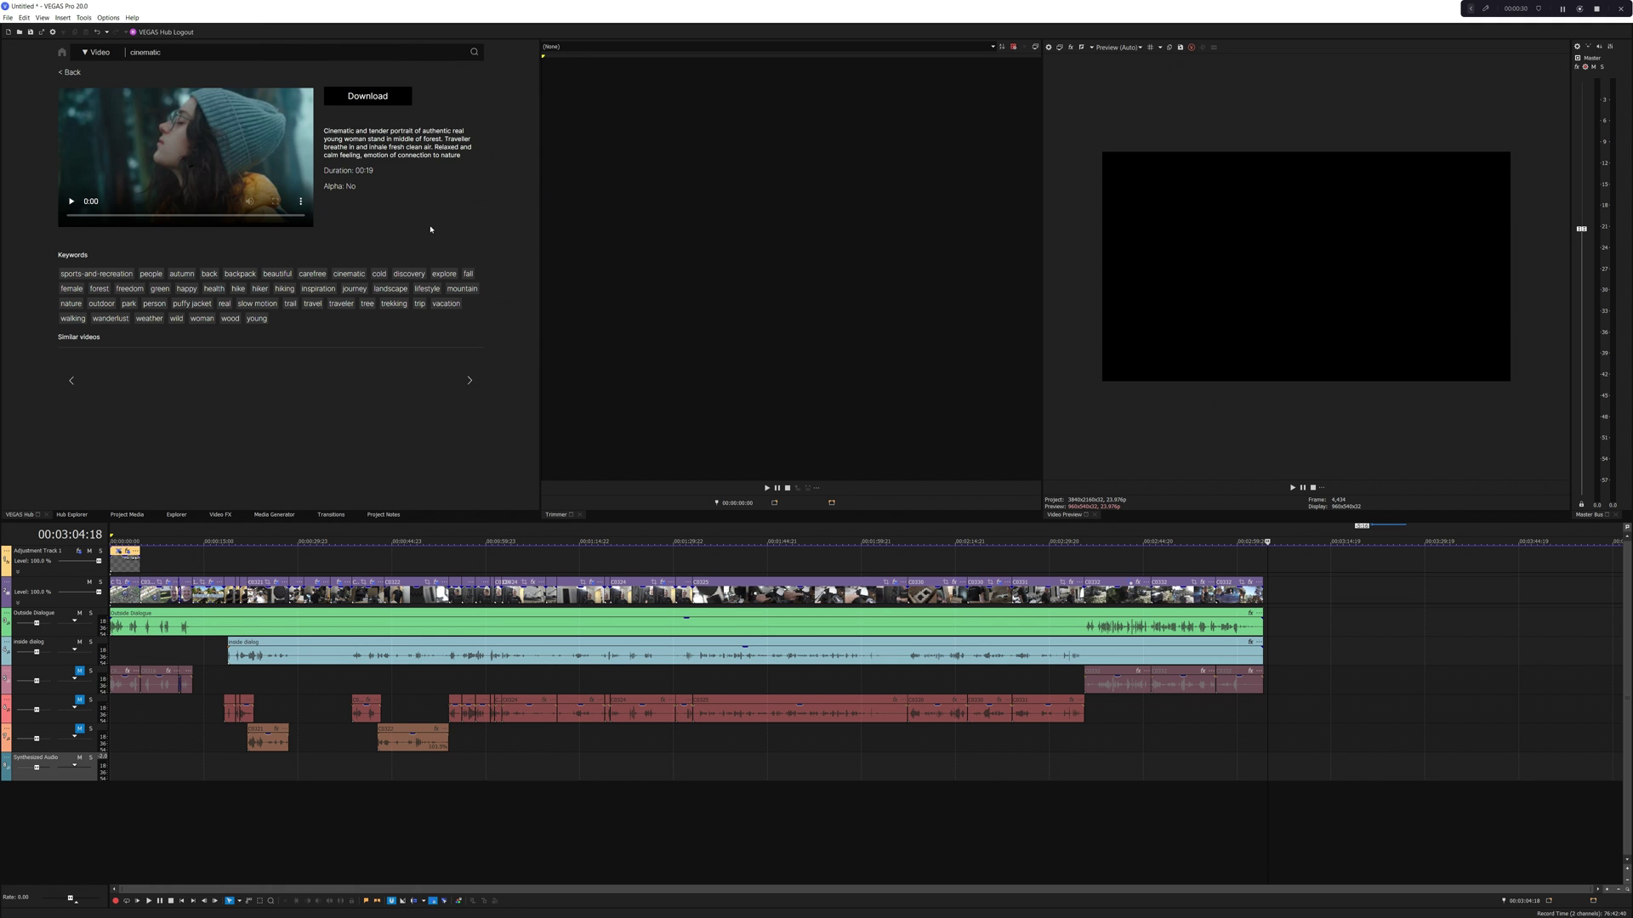
click(71, 203)
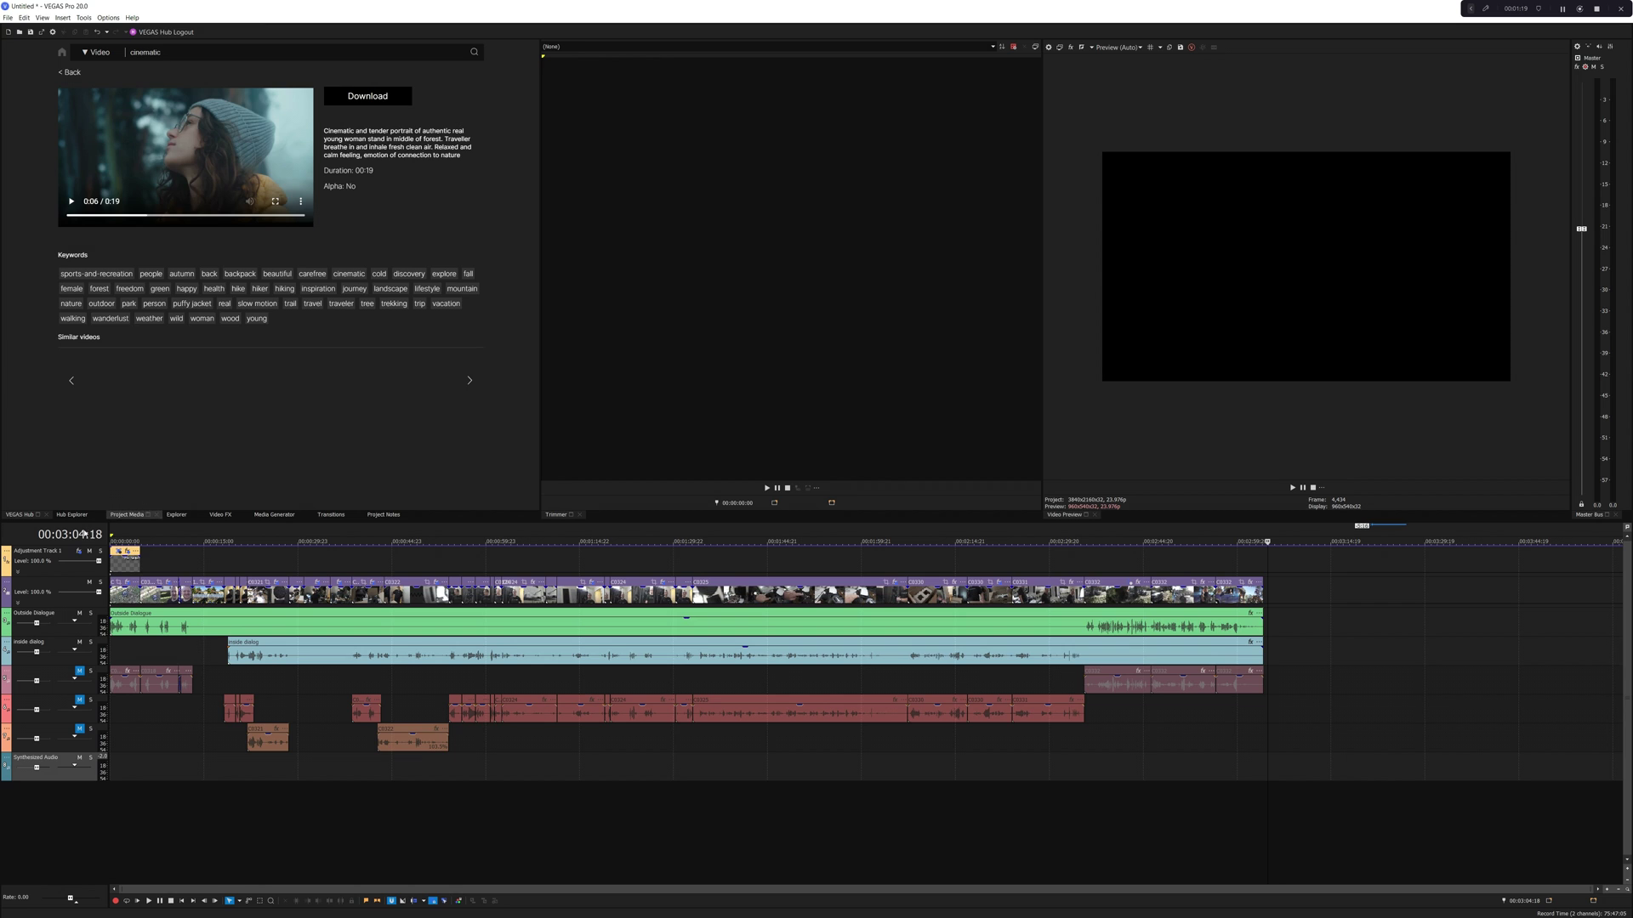
- Upload the 0:14 phone video to Hub storage
click(71, 515)
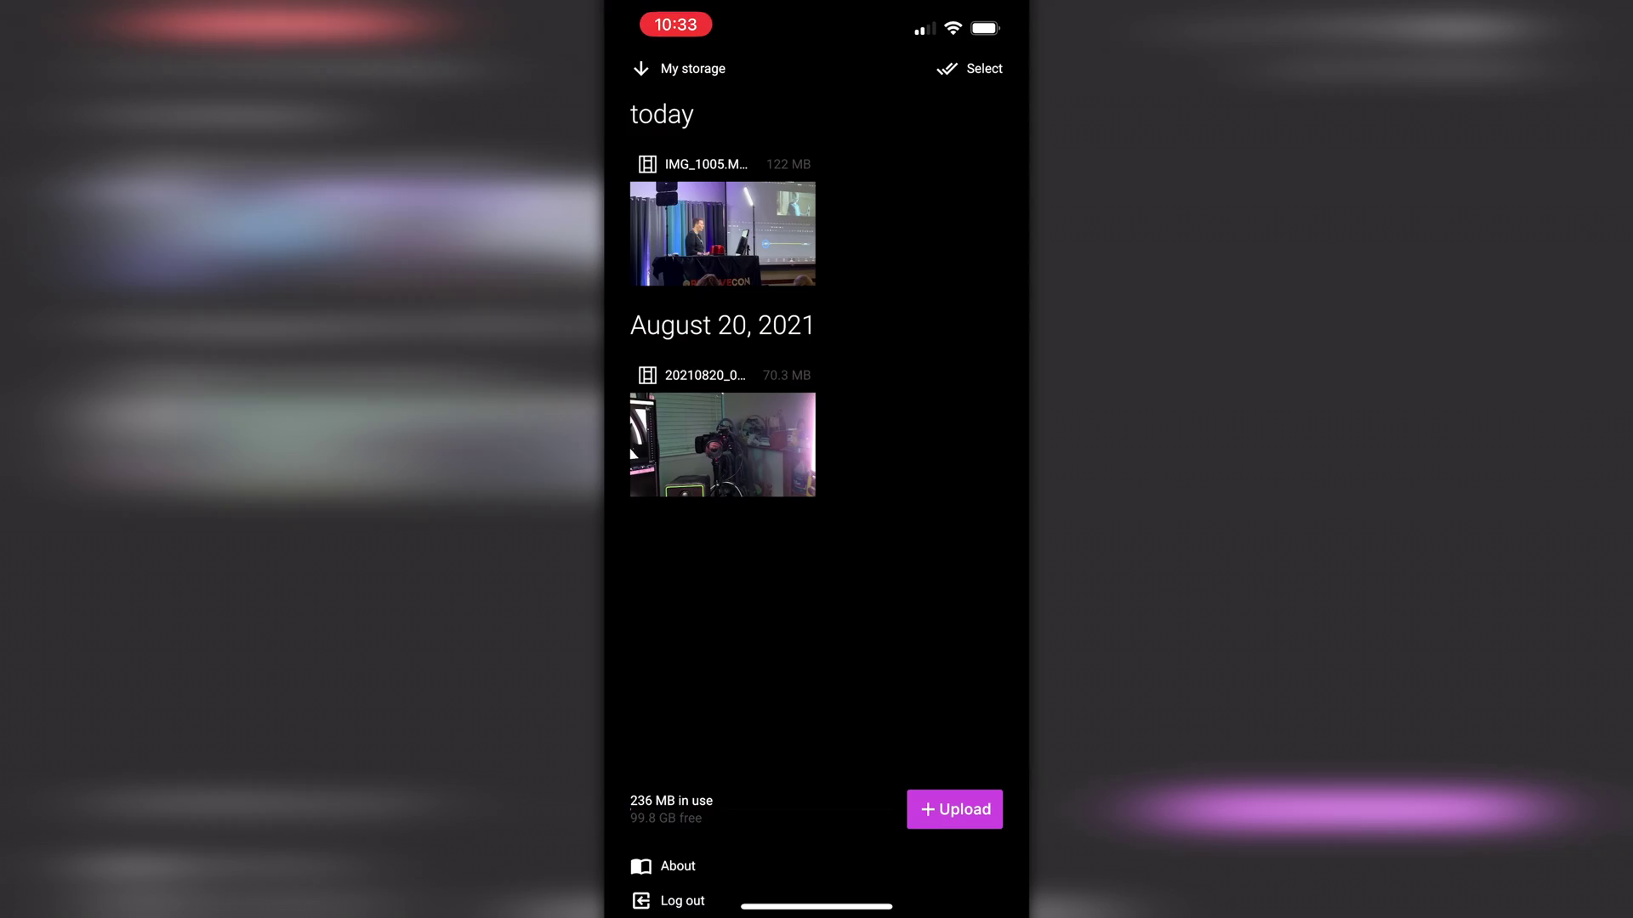
click(954, 809)
scroll(816, 501, up, 15)
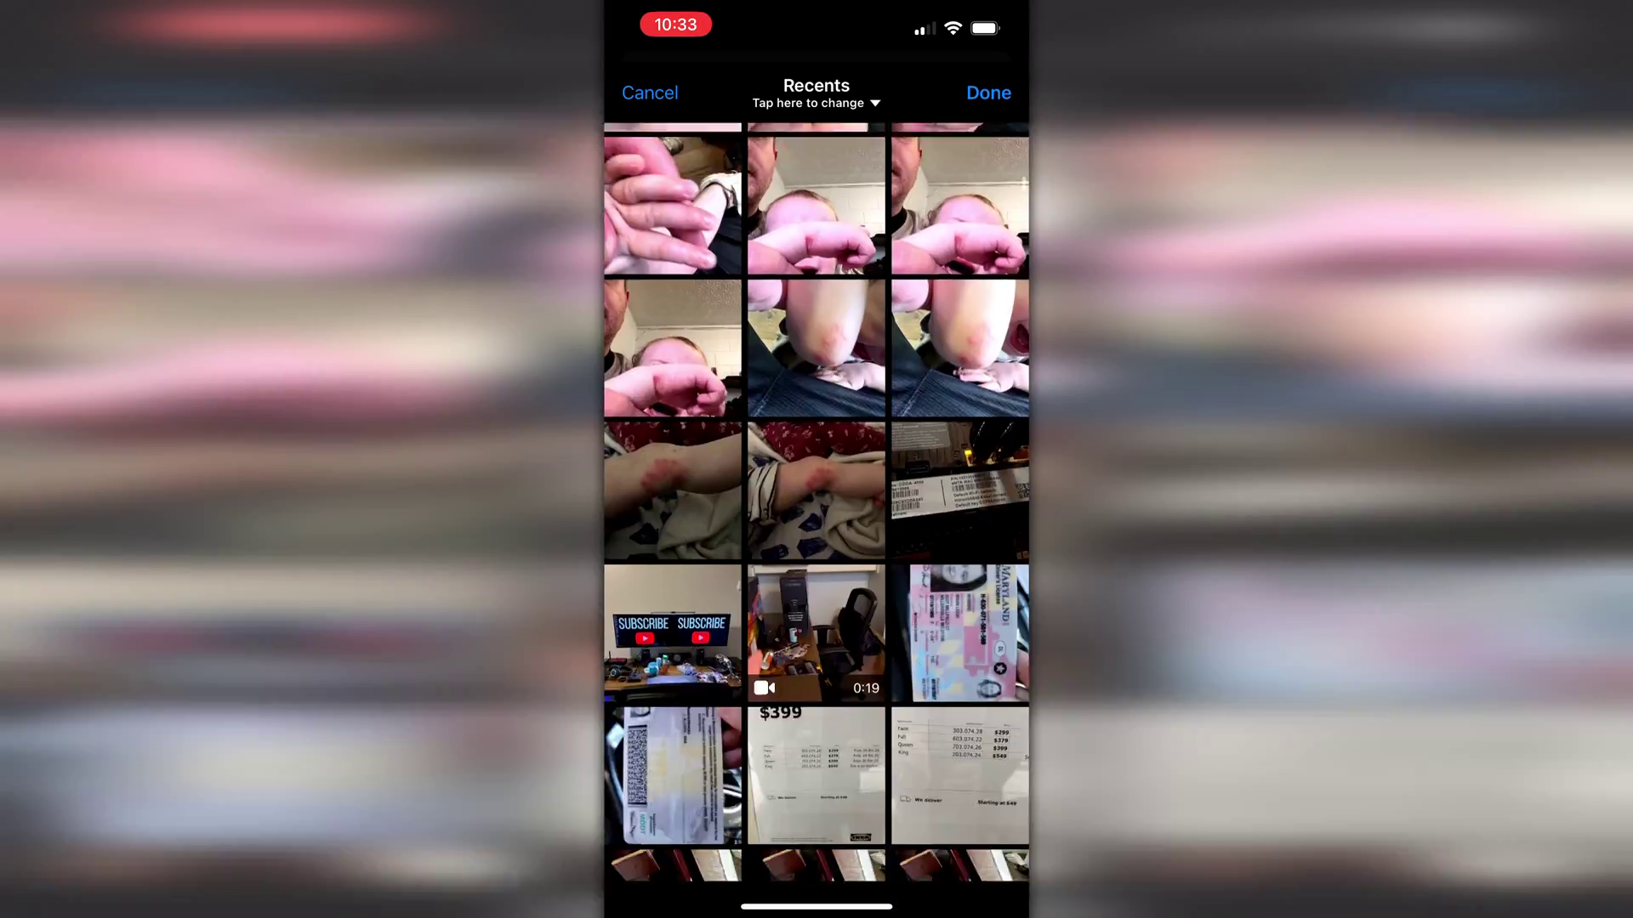
scroll(816, 502, up, 10)
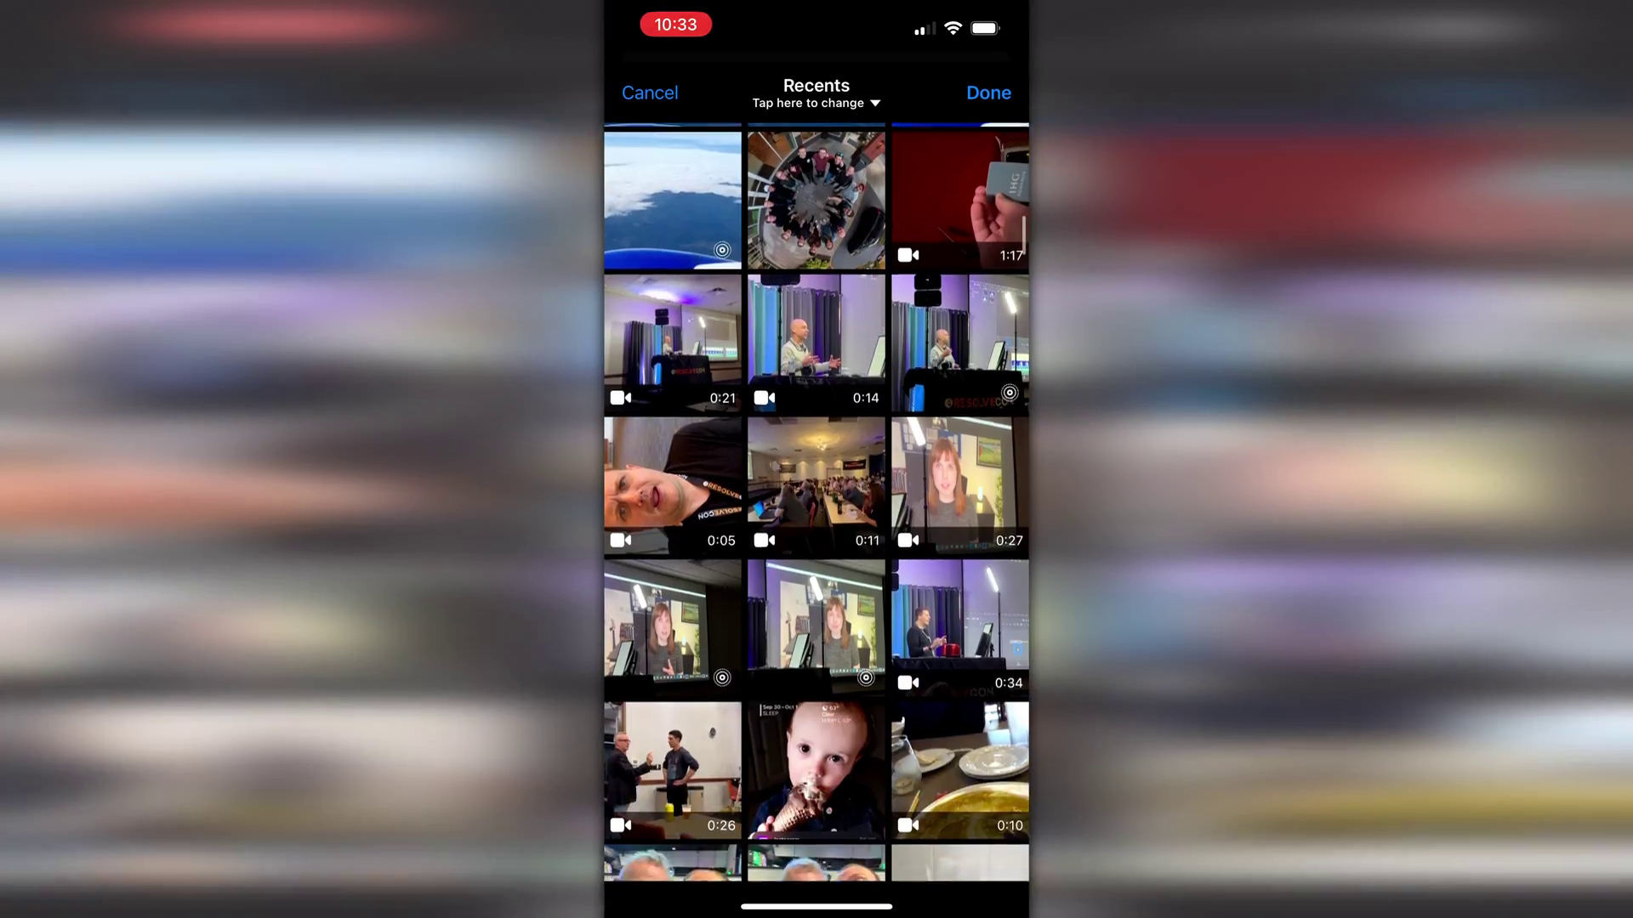
click(816, 342)
click(988, 93)
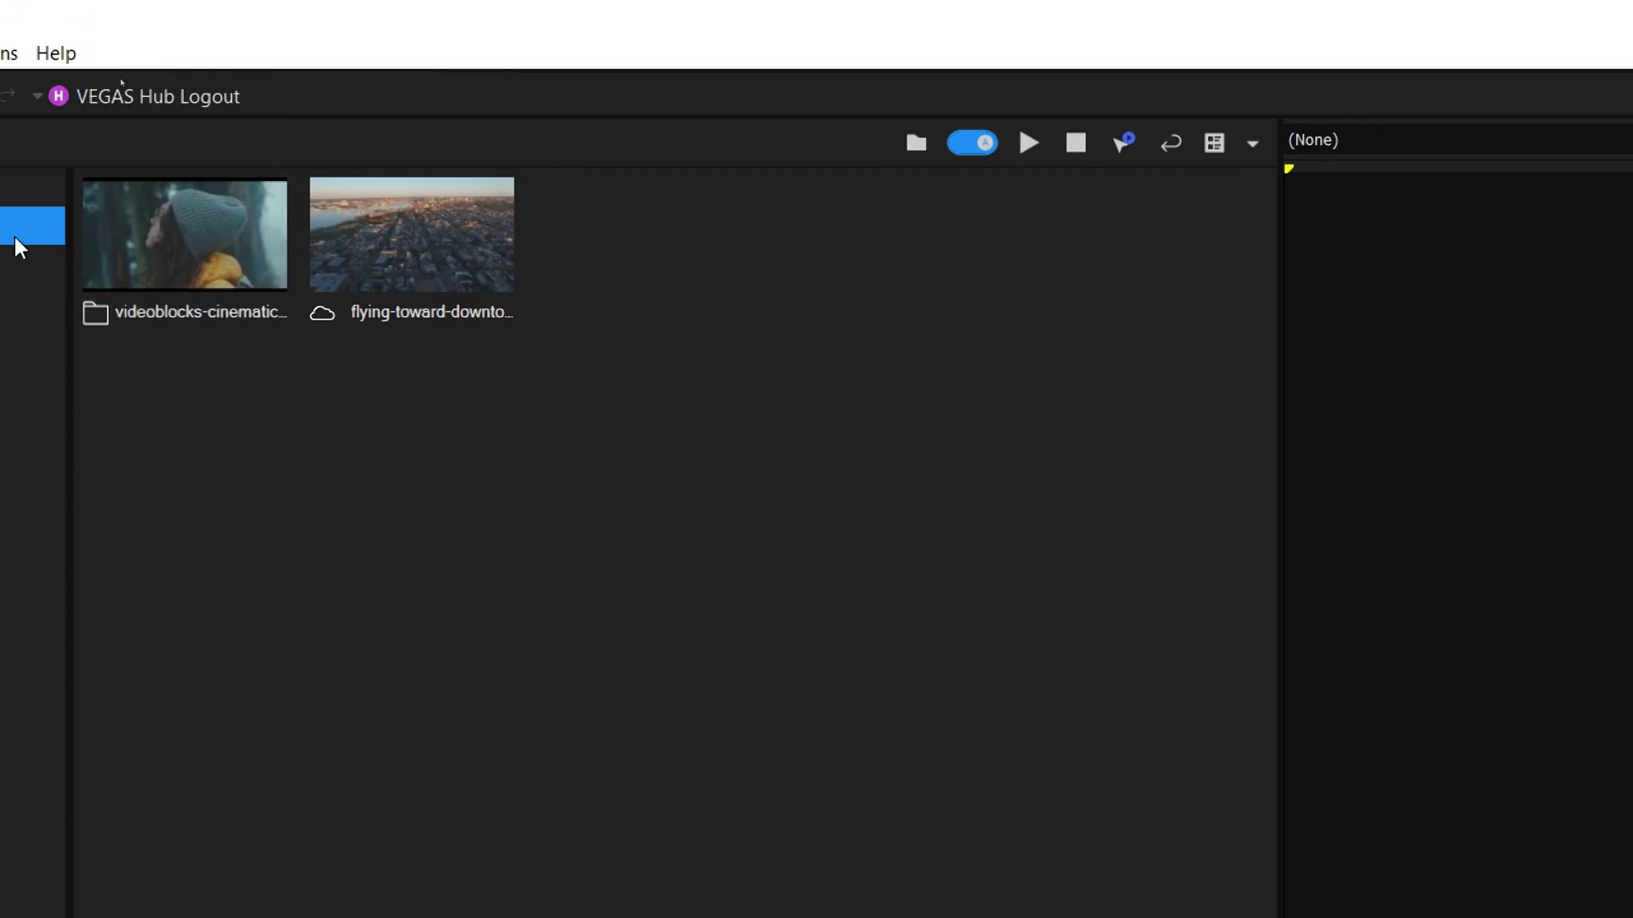
- Review Mobile Uploads, then add a Color Correction note 'Please make this shot brighter'
click(141, 186)
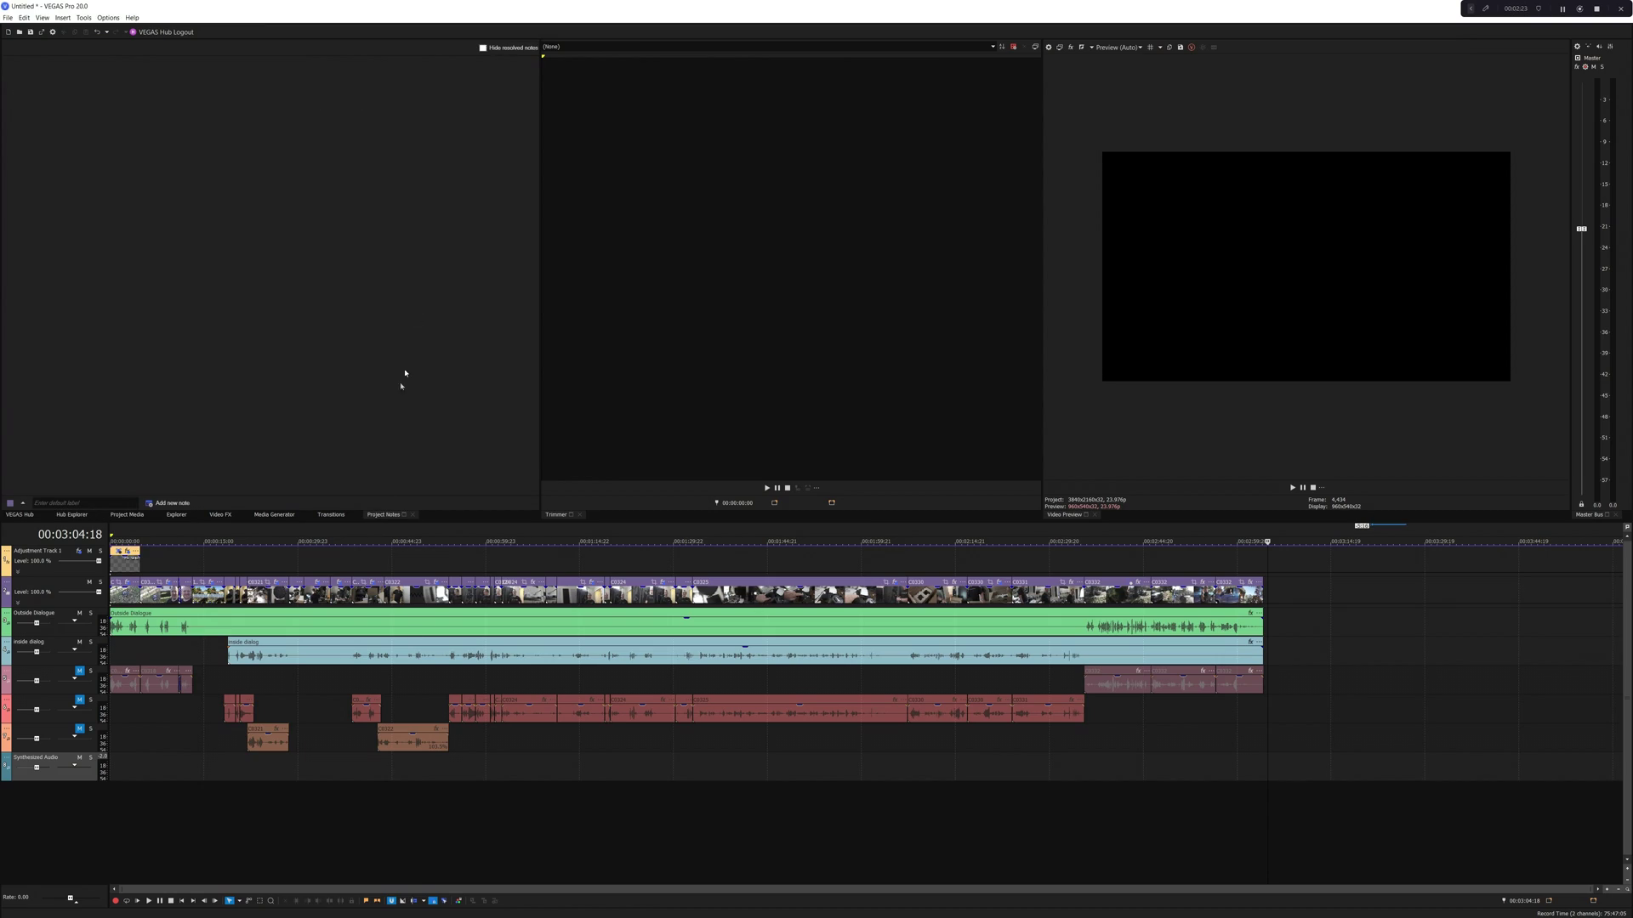
click(151, 503)
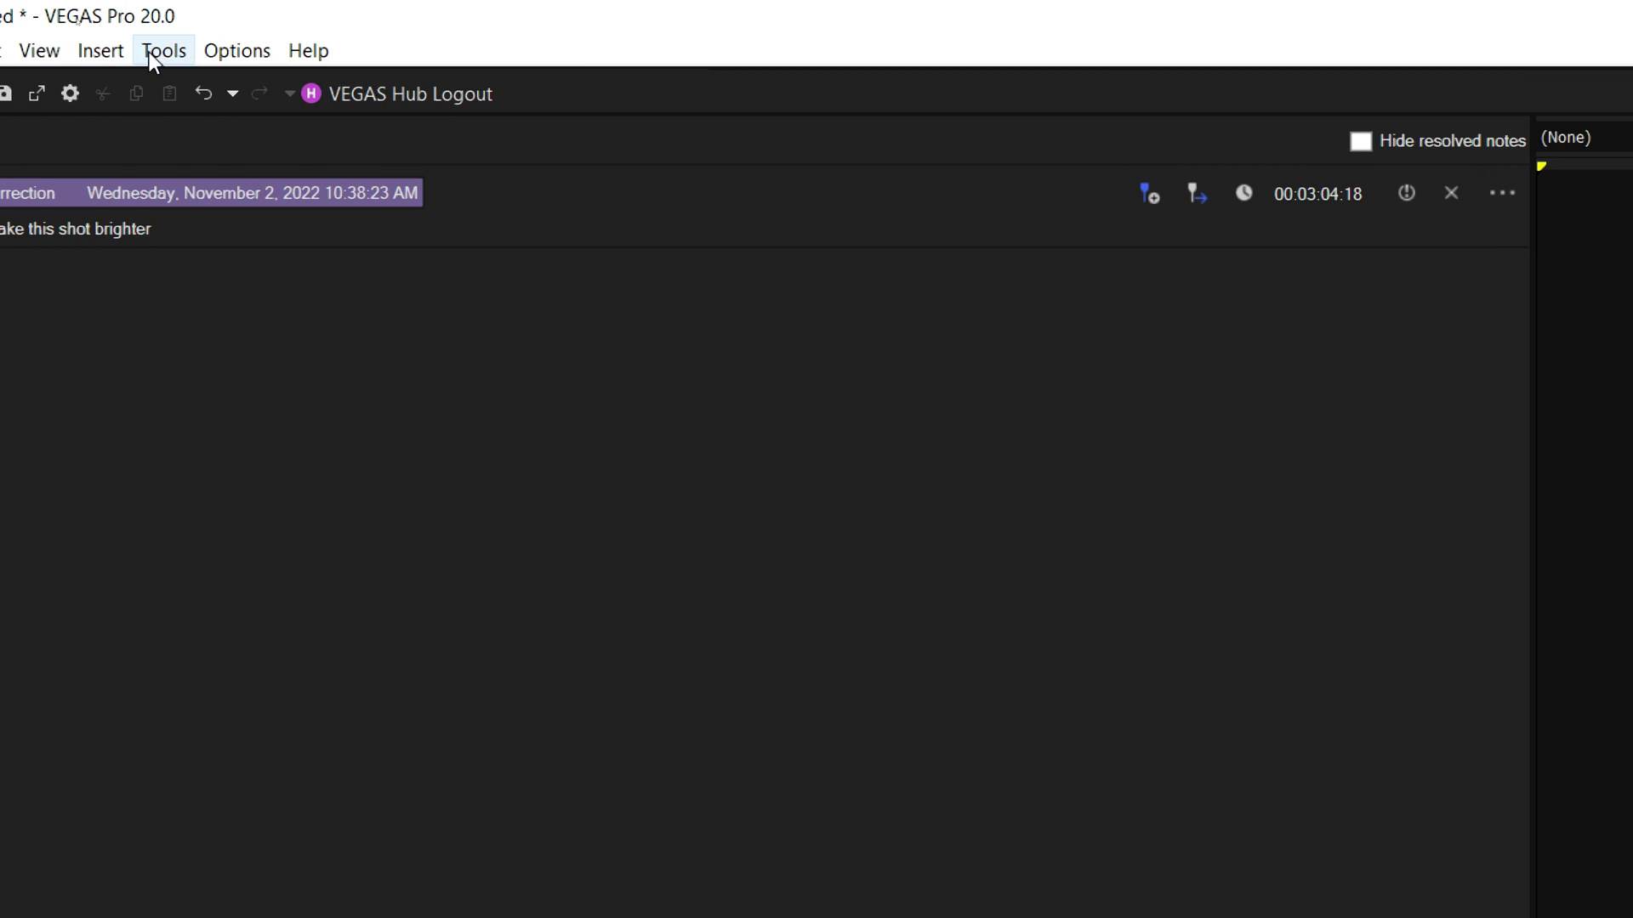
- Open Text to Speech and type 'Hello. Don't forget to like and subscribe for more video editing conte'
click(83, 17)
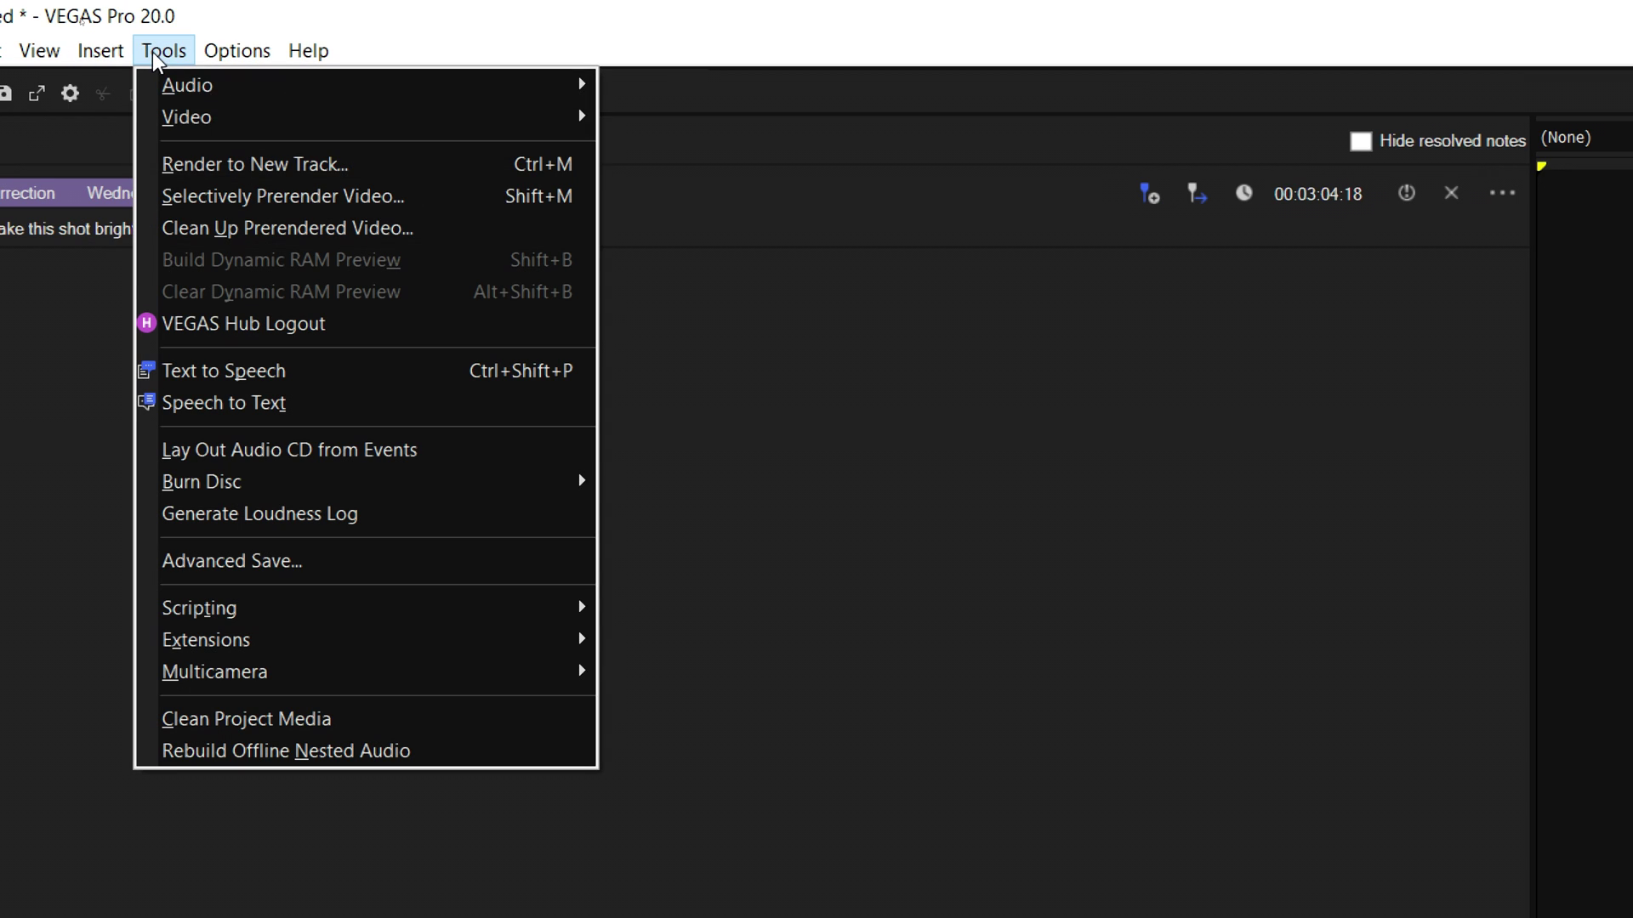
click(276, 388)
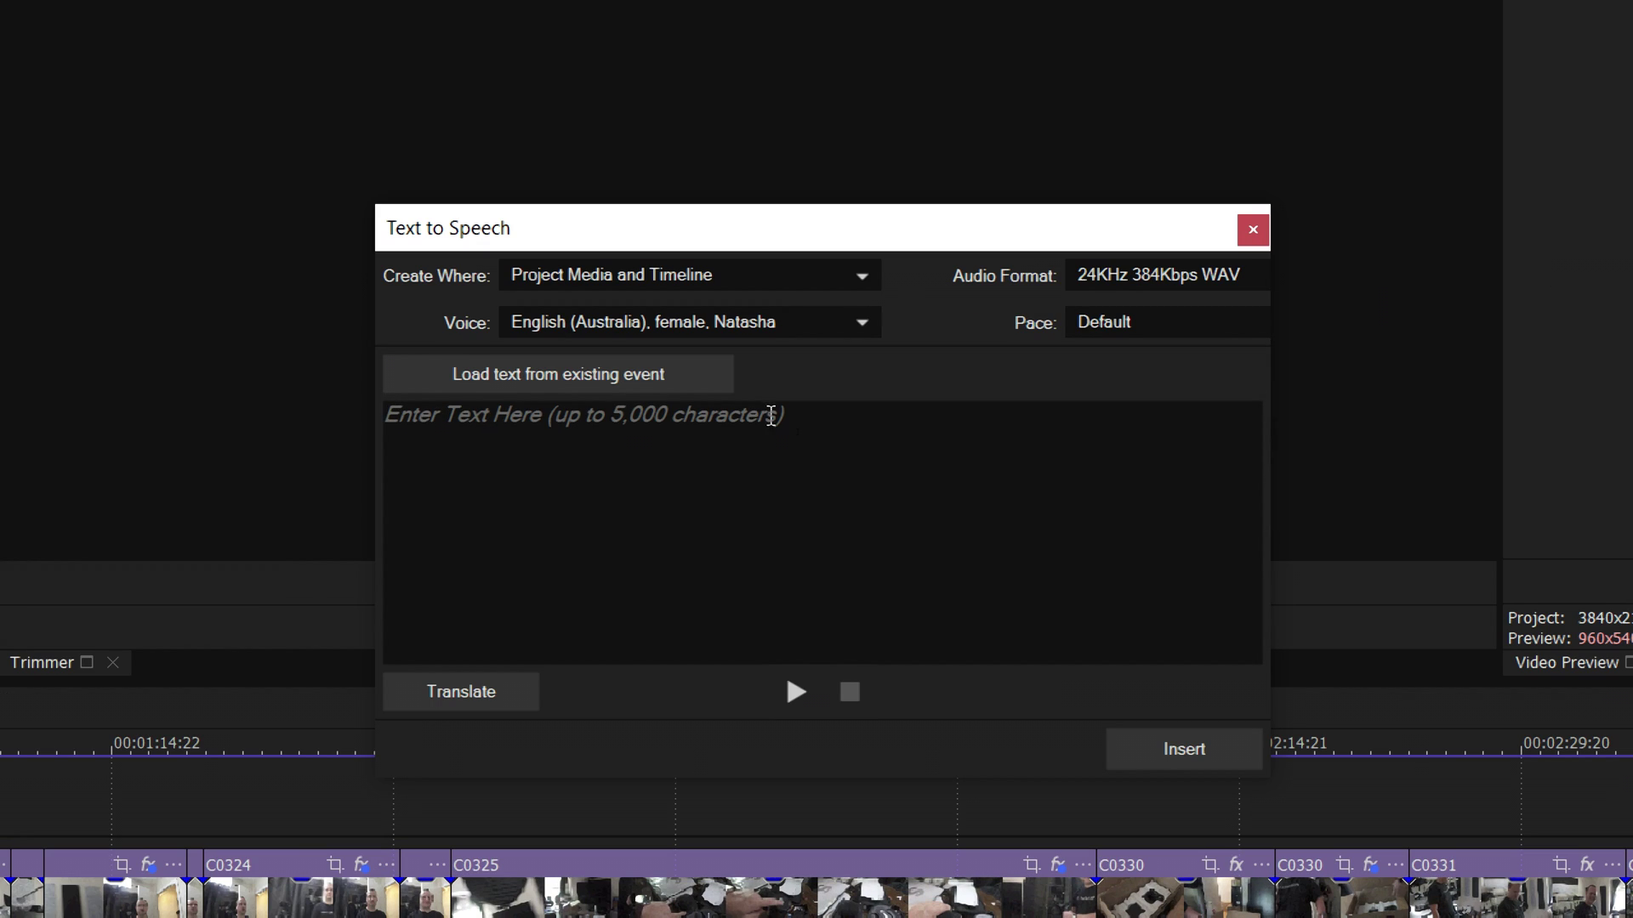
text(Hello. Don't forget)
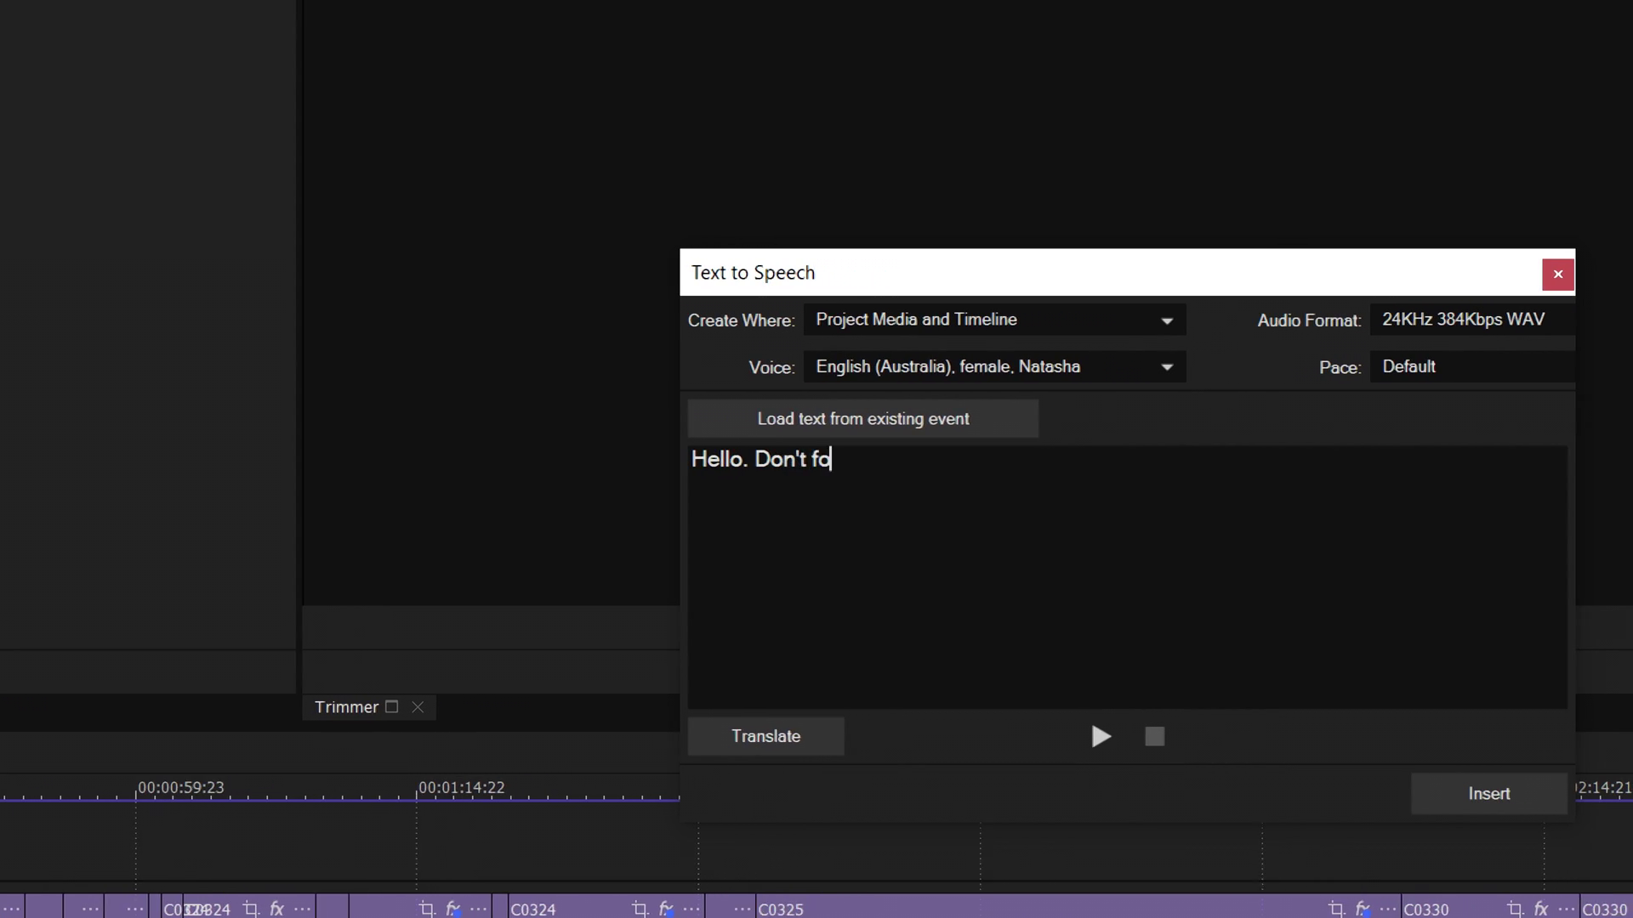
text( to like and subscri)
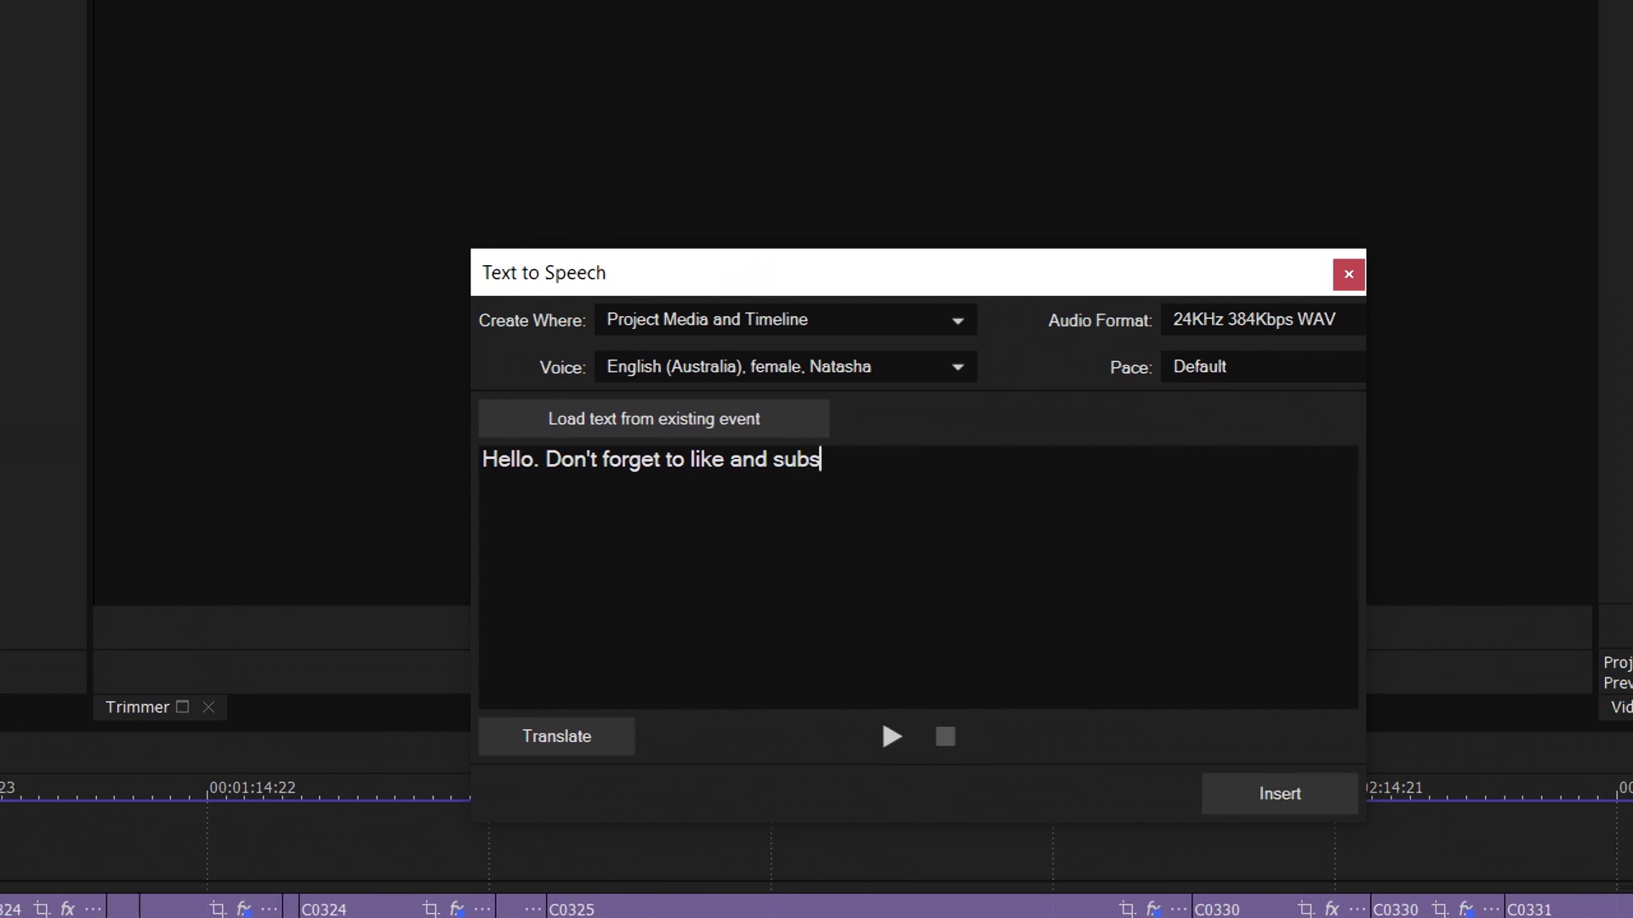
text(be for more video )
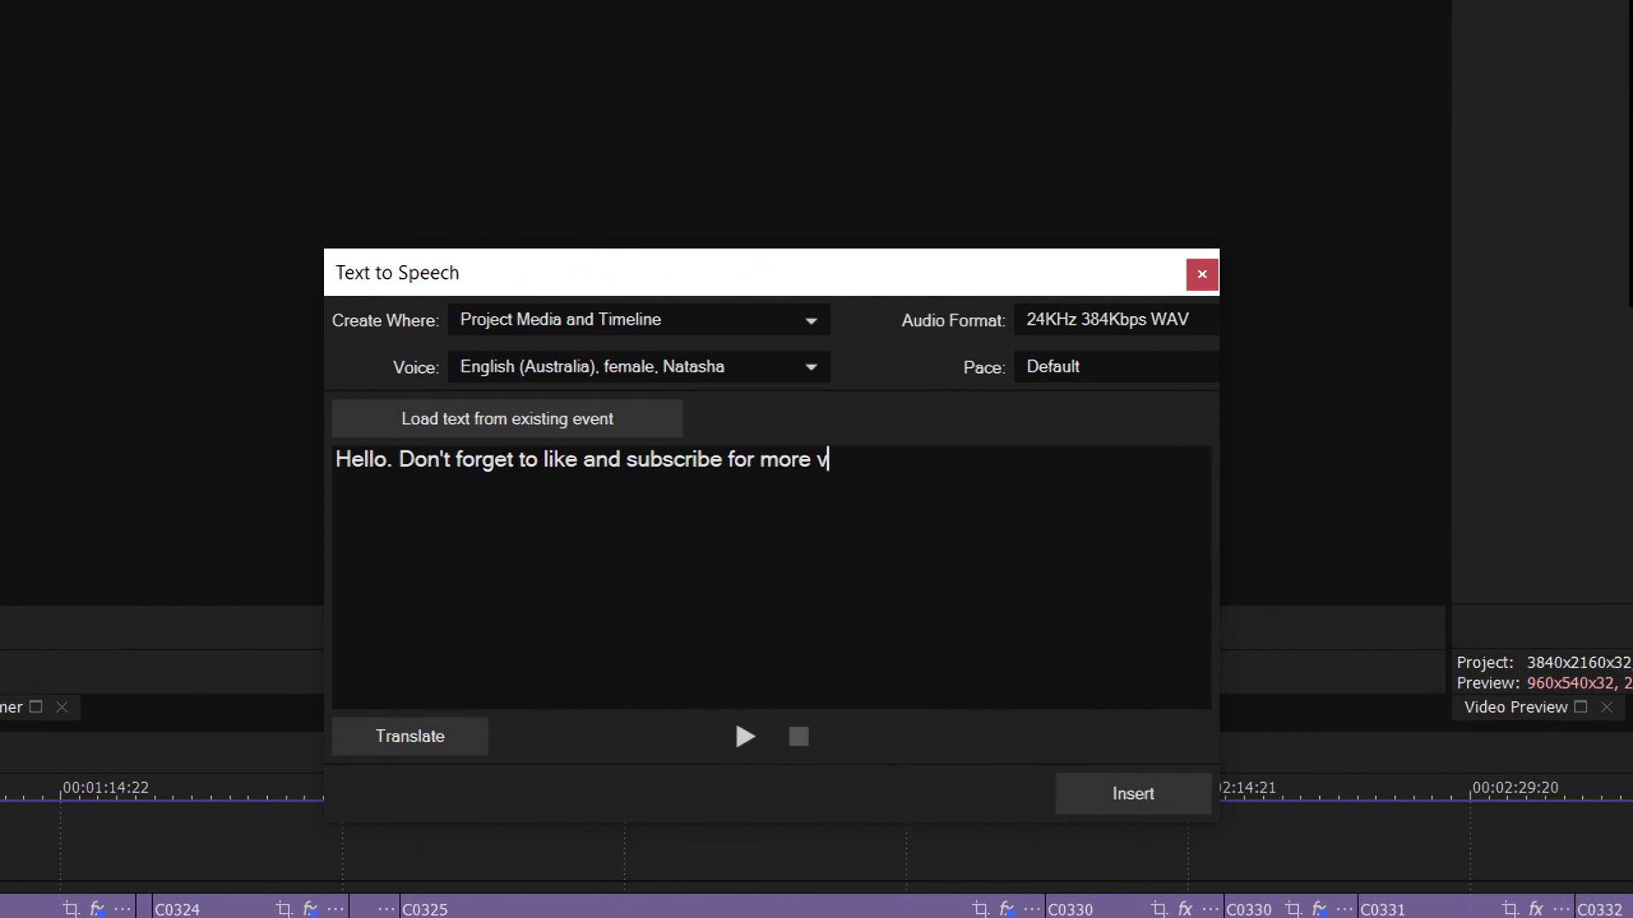
text(editing conte)
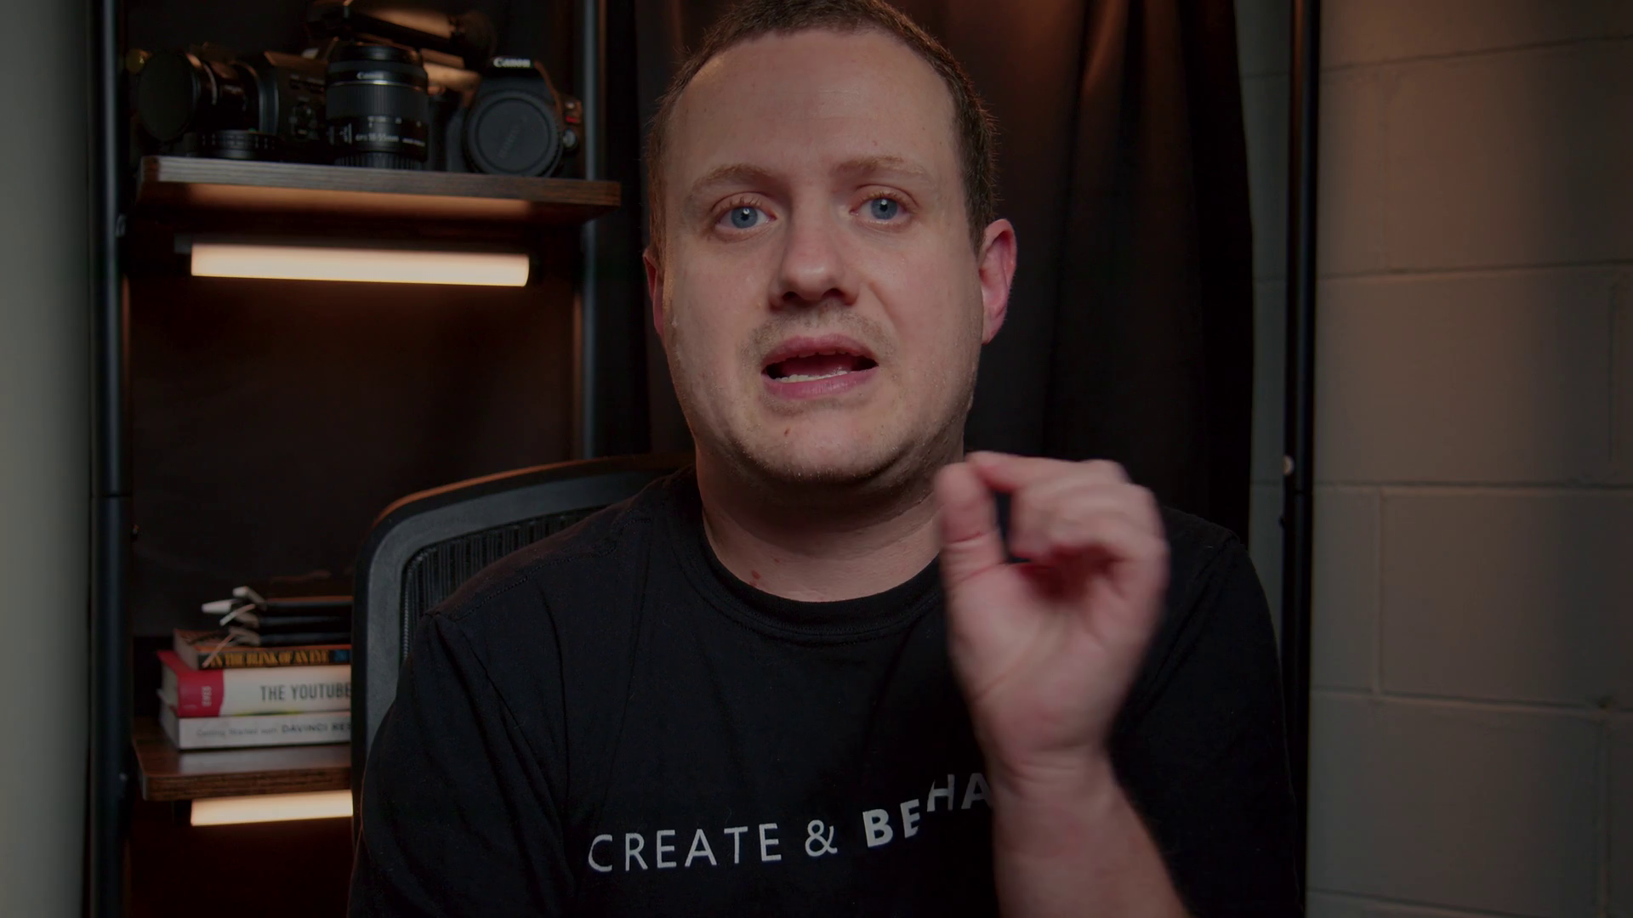